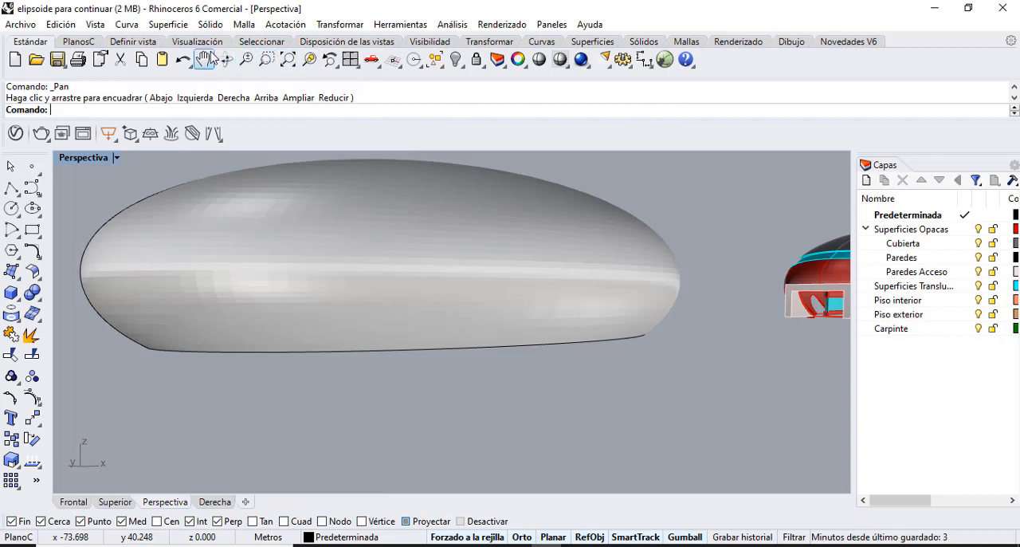
left_click(225, 59)
left_click_drag(263, 199, 259, 252)
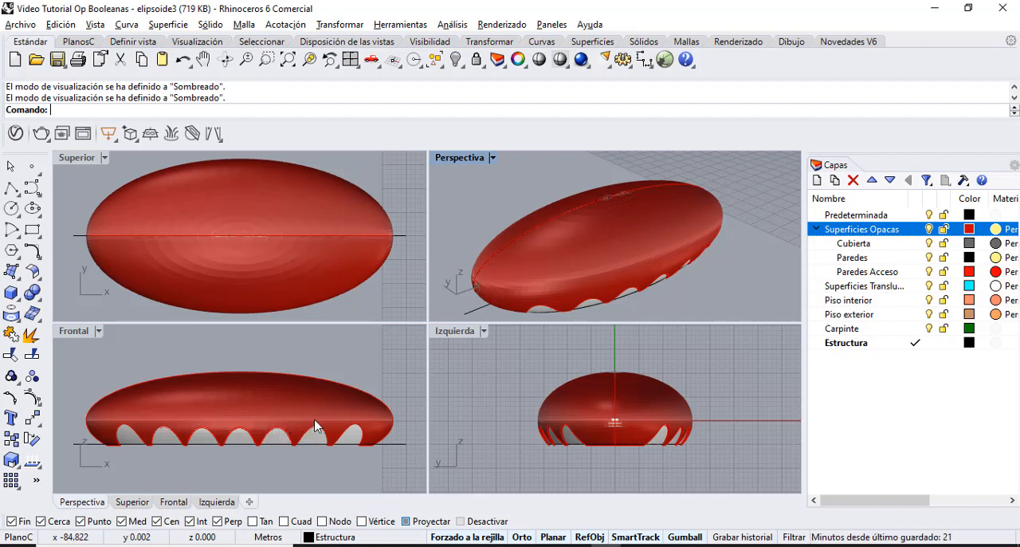
Maximize the Superior view and set its display mode to wireframe (Estructura alámbrica).
left_click(85, 161)
double_click(85, 159)
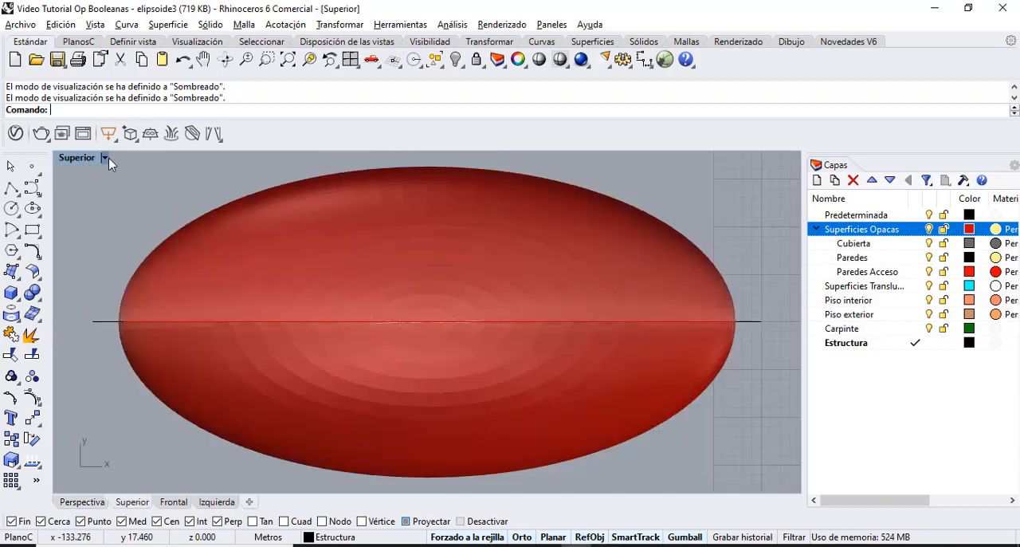
left_click(104, 158)
left_click(169, 70)
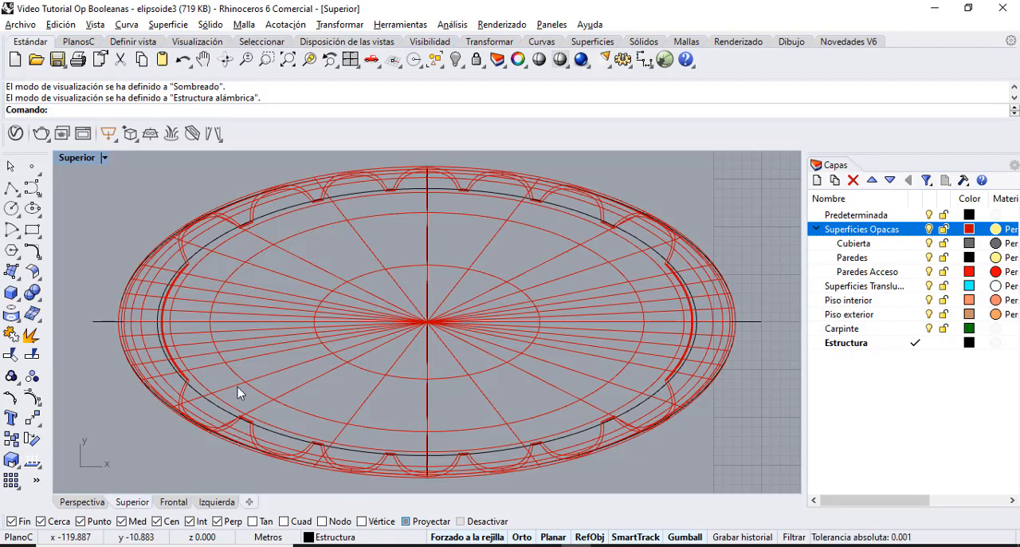
Draw a straight polyline about 27.41 m long along Y, joining the opposite arch supports just beside the ellipsoid's central axis.
left_click(10, 189)
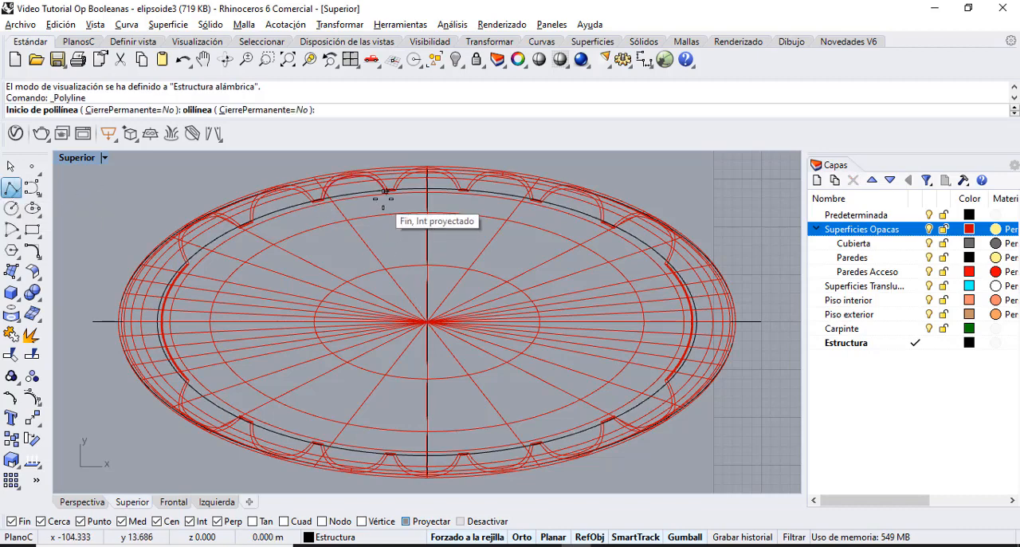
scroll(386, 189, "up", 3)
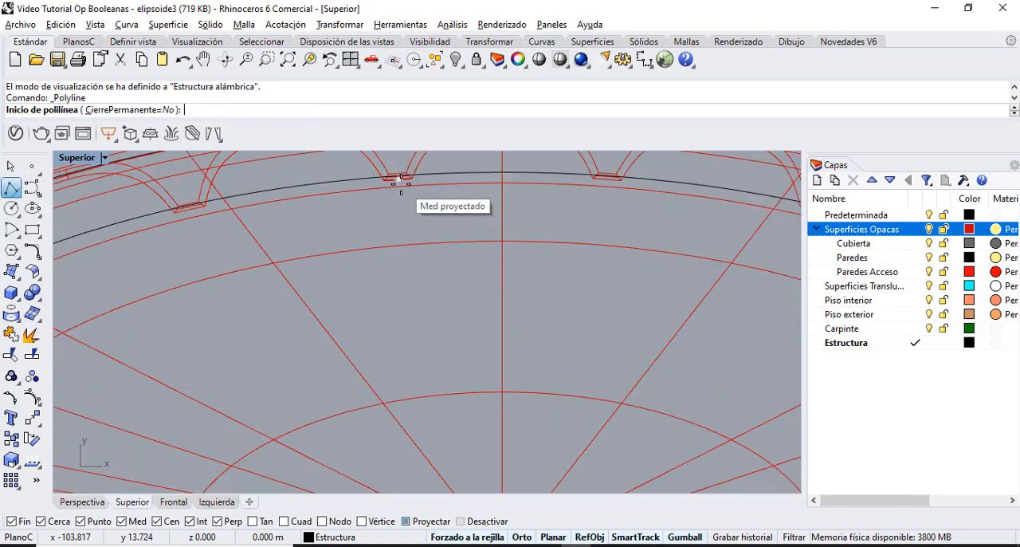
left_click(385, 180)
scroll(389, 381, "down", 3)
scroll(407, 378, "down", 2)
scroll(383, 430, "up", 6)
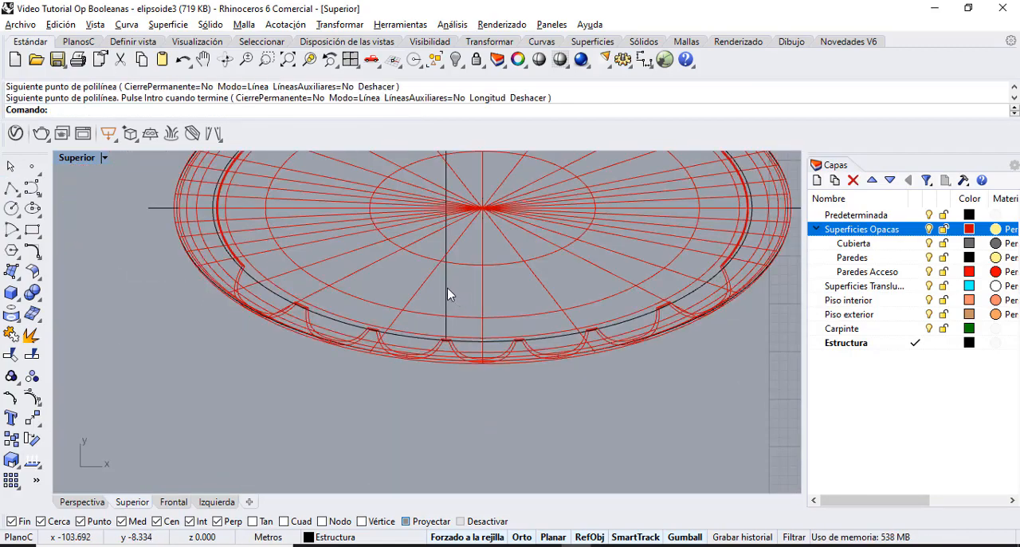
left_click(447, 288)
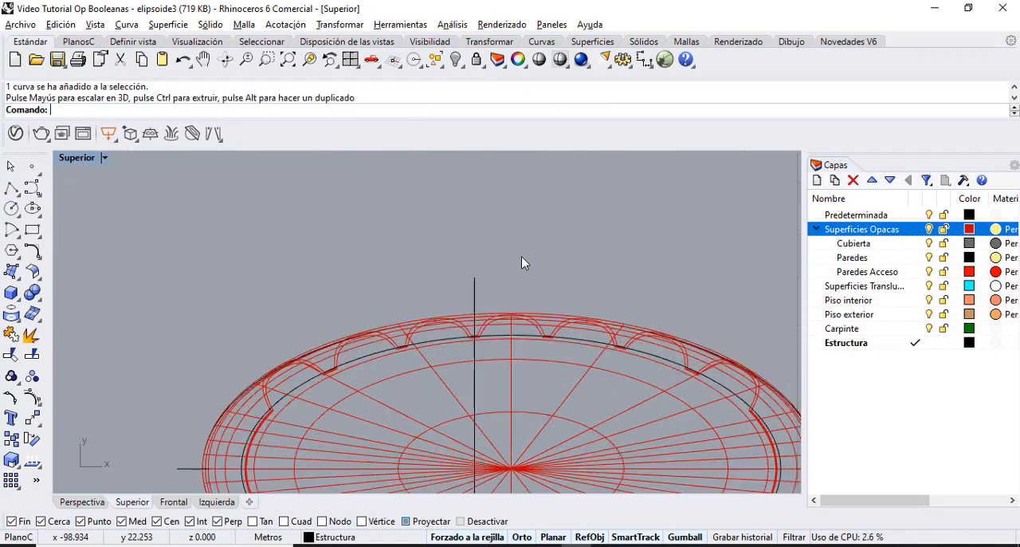
Copy the vertical line from its arch support to the adjacent one across the central axis, about 7.63 m away.
scroll(522, 257, "up", 4)
left_click_drag(495, 303, 404, 252)
right_click(404, 252)
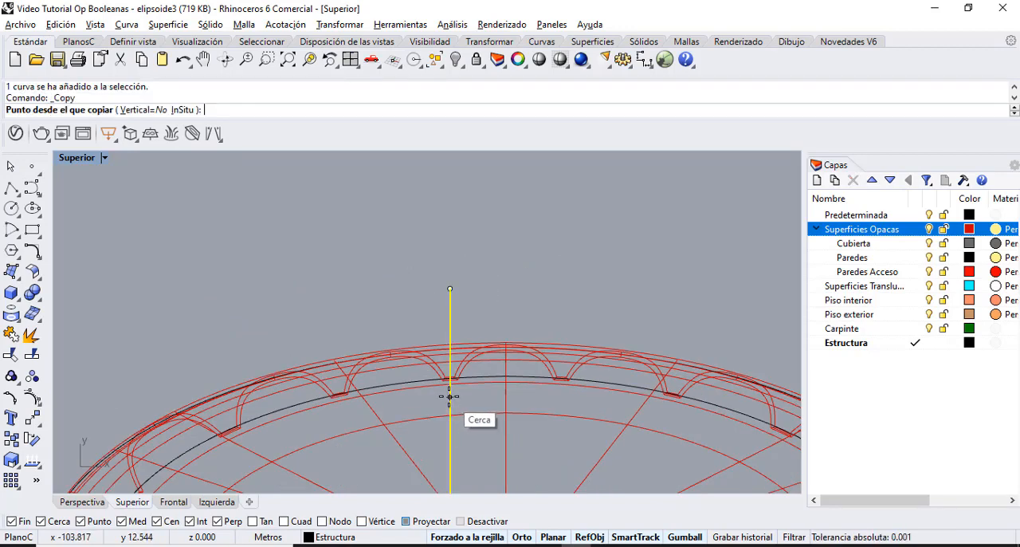
left_click(451, 380)
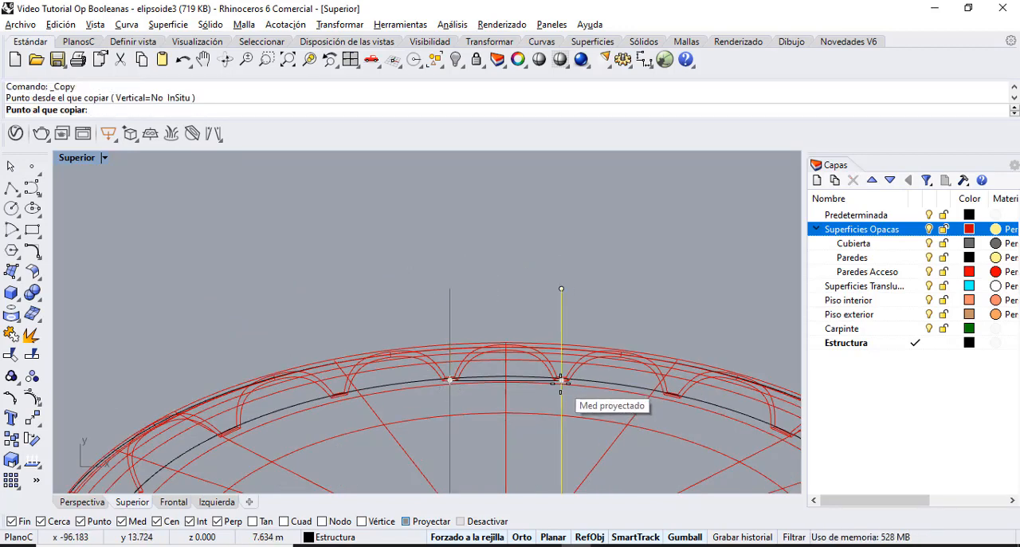
left_click(561, 381)
key("Return")
key("Escape")
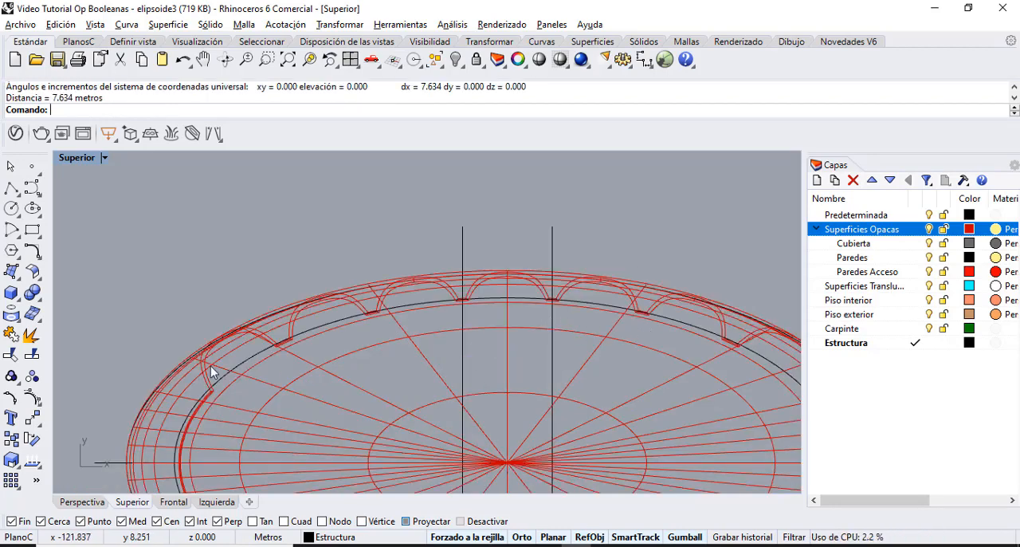
Copy the second vertical line two more times along X, using the spacing between the first two lines.
left_click(11, 439)
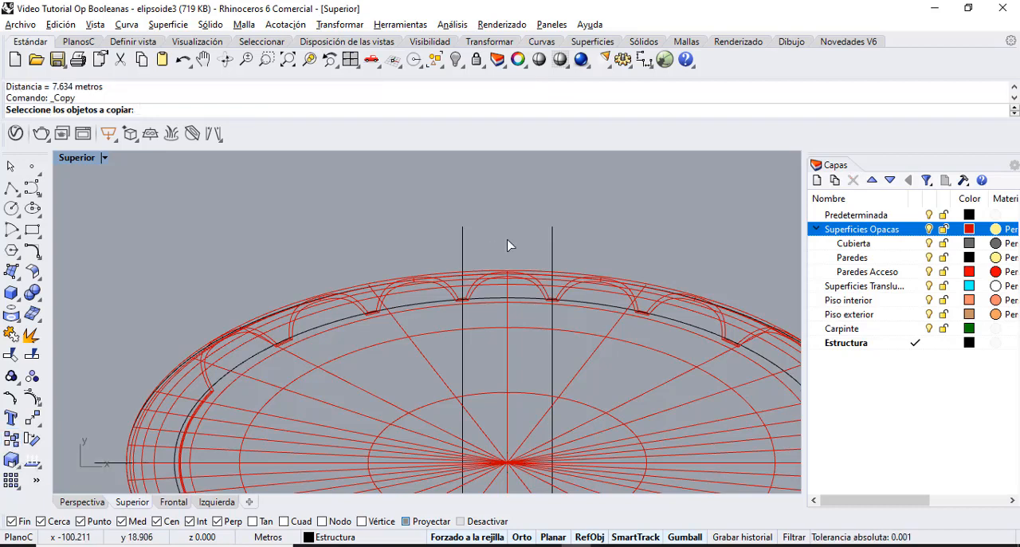
left_click(553, 239)
key("Return")
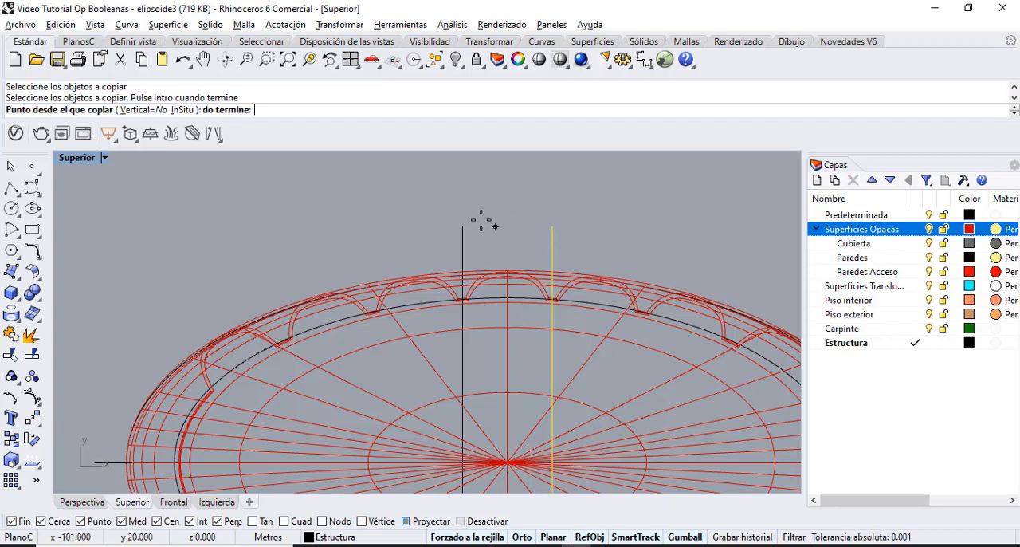
left_click(465, 220)
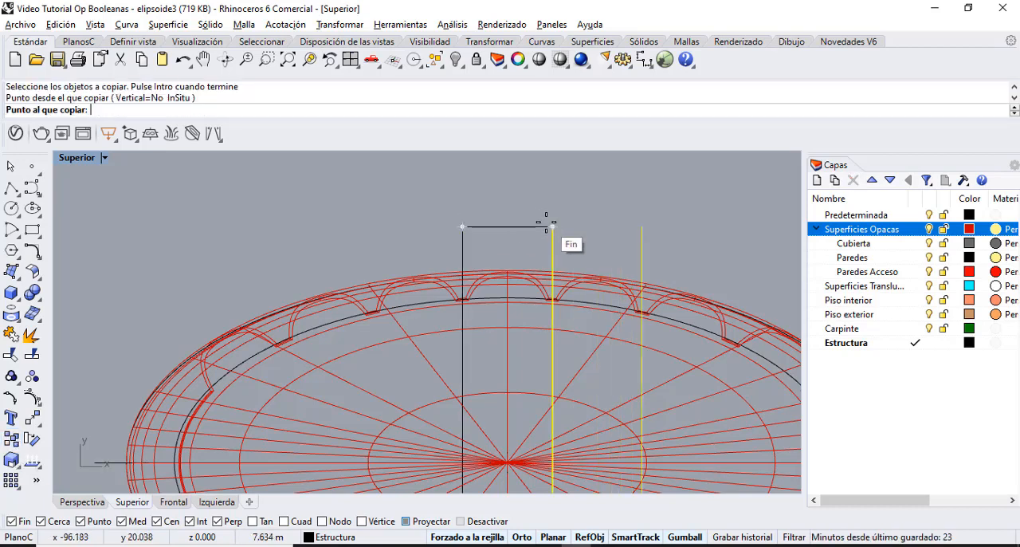
left_click(552, 225)
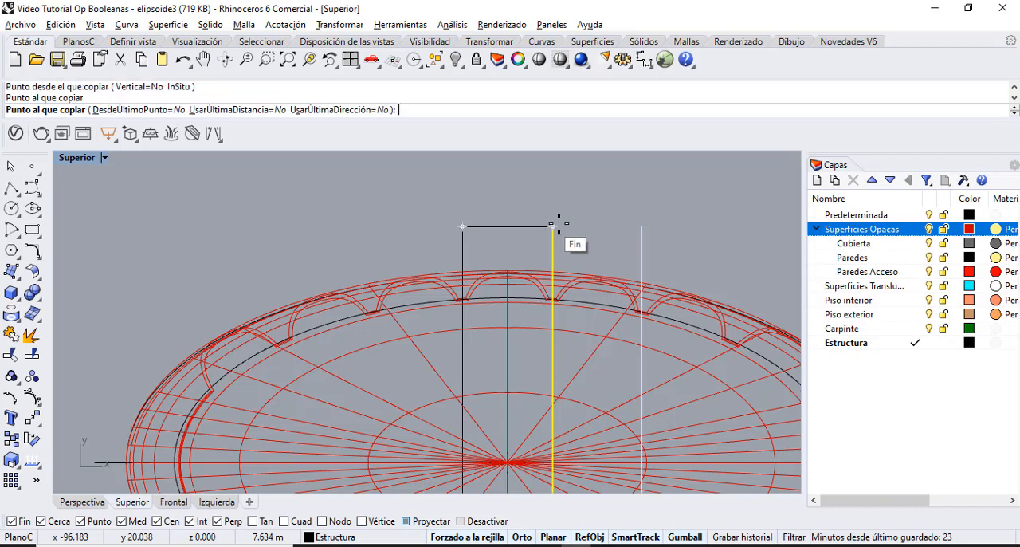
left_click(635, 229)
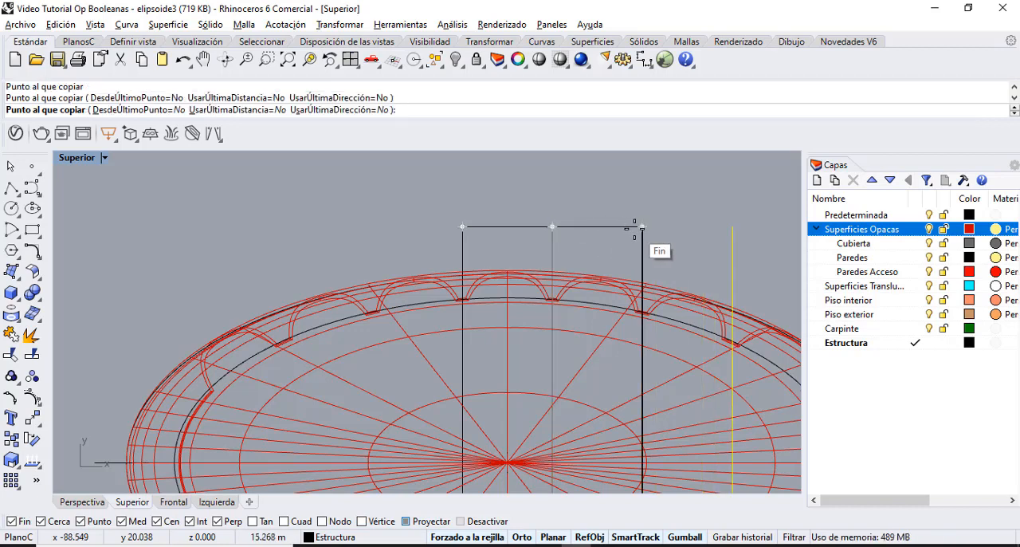
key("Return")
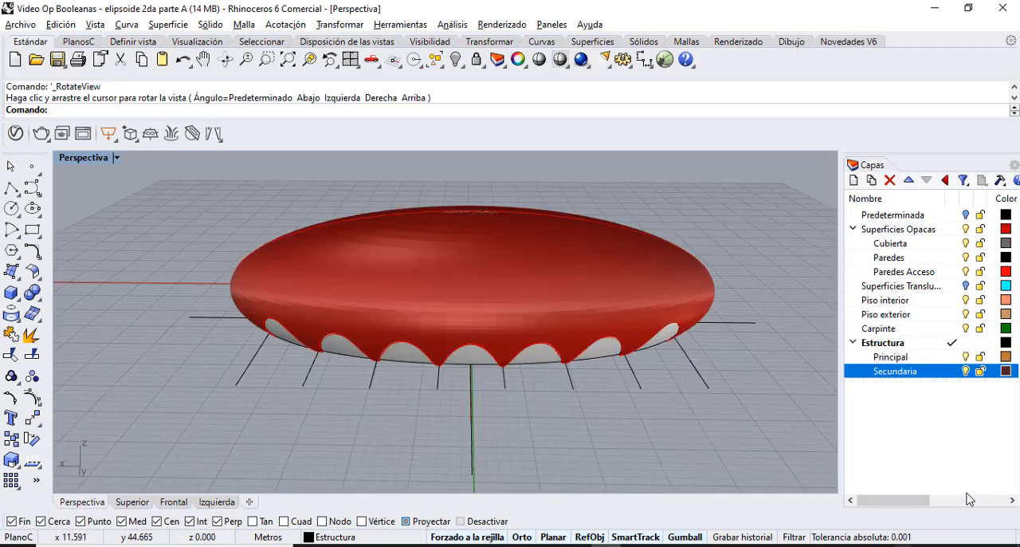
Hide the Superficies Opacas layer and delete the flat elliptical surface closing the underside of the ellipsoid.
left_click(966, 230)
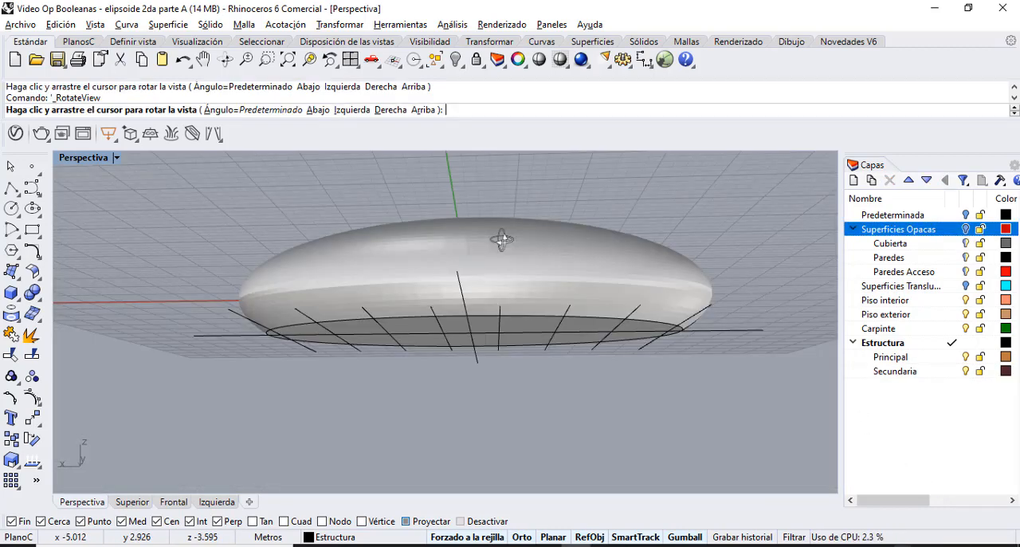
left_click_drag(504, 234, 519, 211)
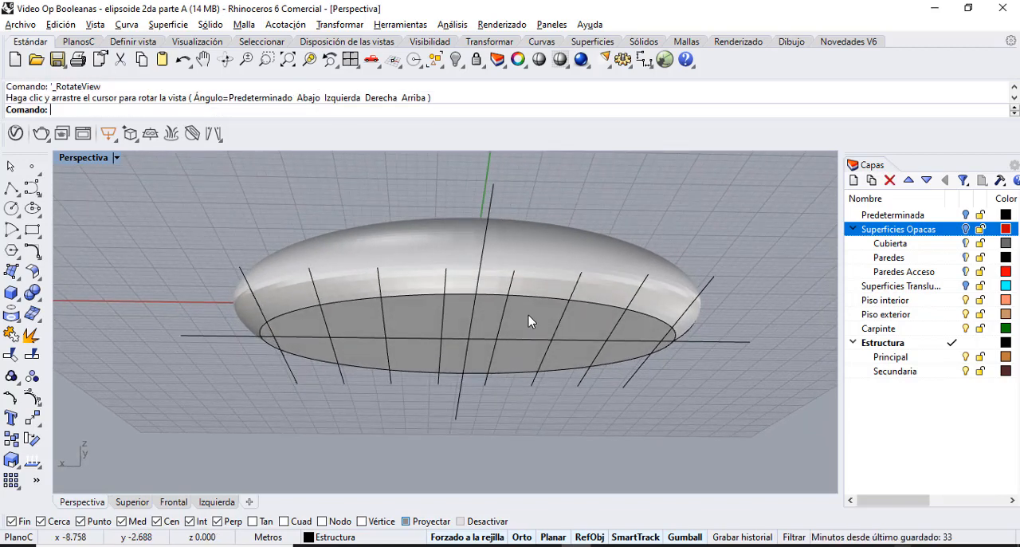
left_click(528, 315)
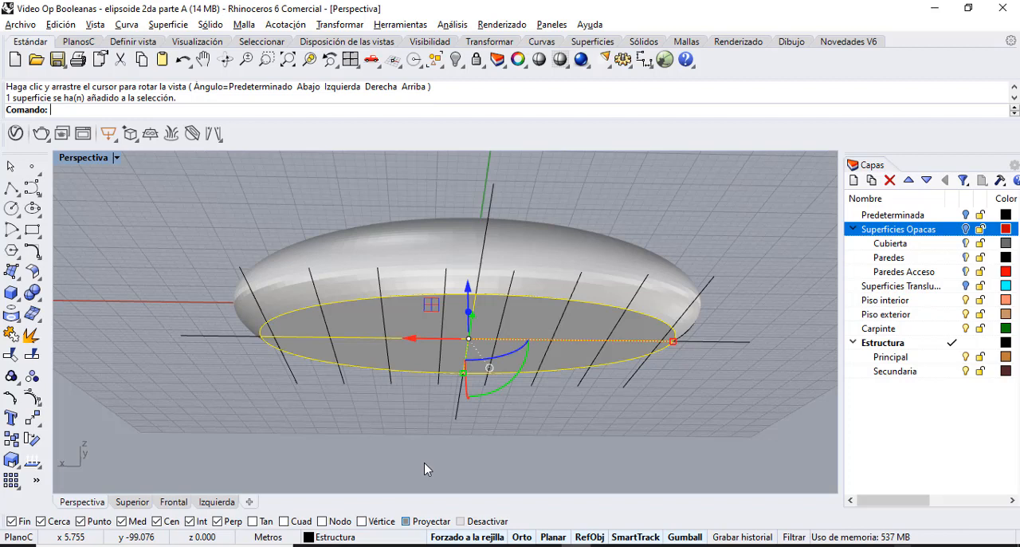
key("Delete")
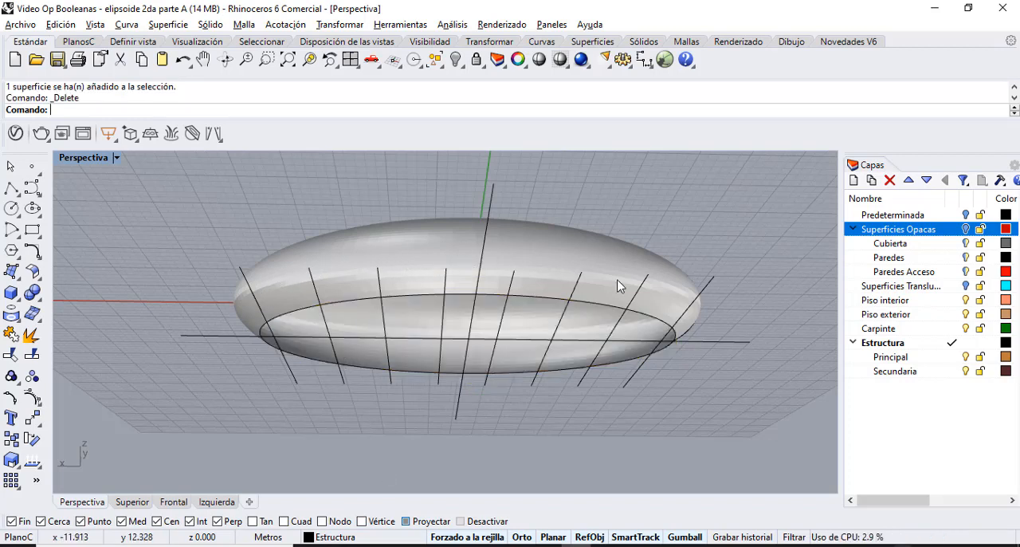
scroll(458, 392, "up", 2)
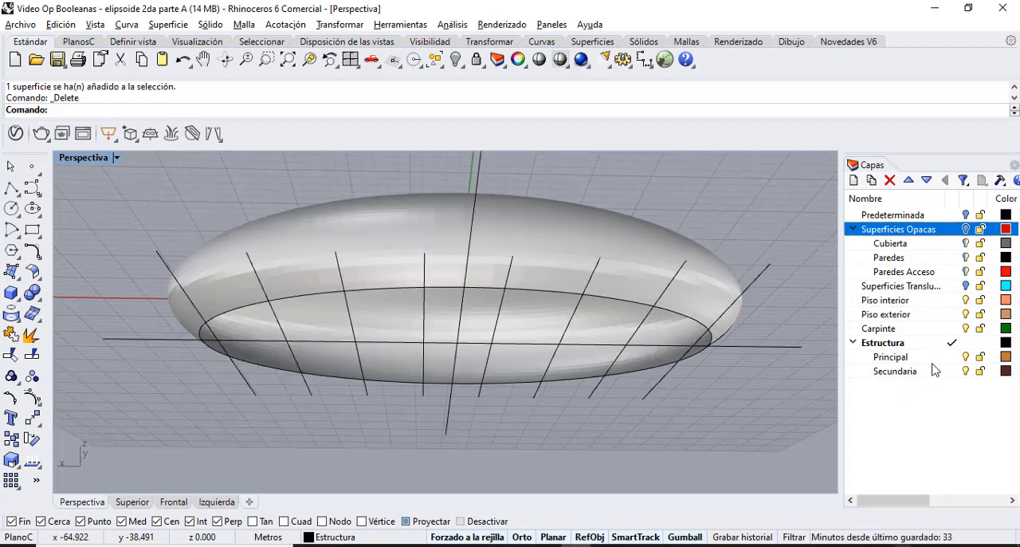
Make Secundaria the current layer and offset the ellipsoid surface 0.2 m inward as a solid, using DesfasarSup with all directions inverted.
left_click(949, 373)
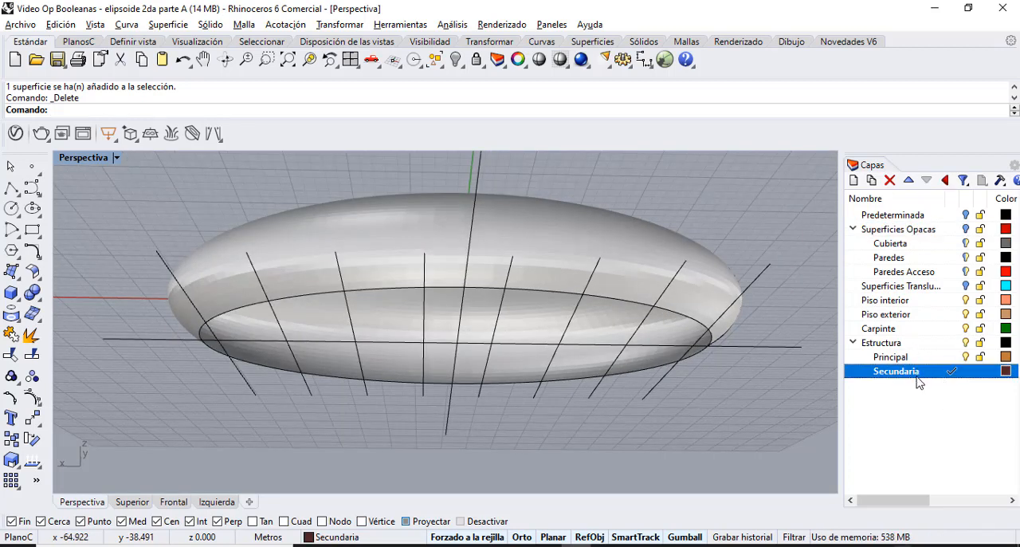
key("Return")
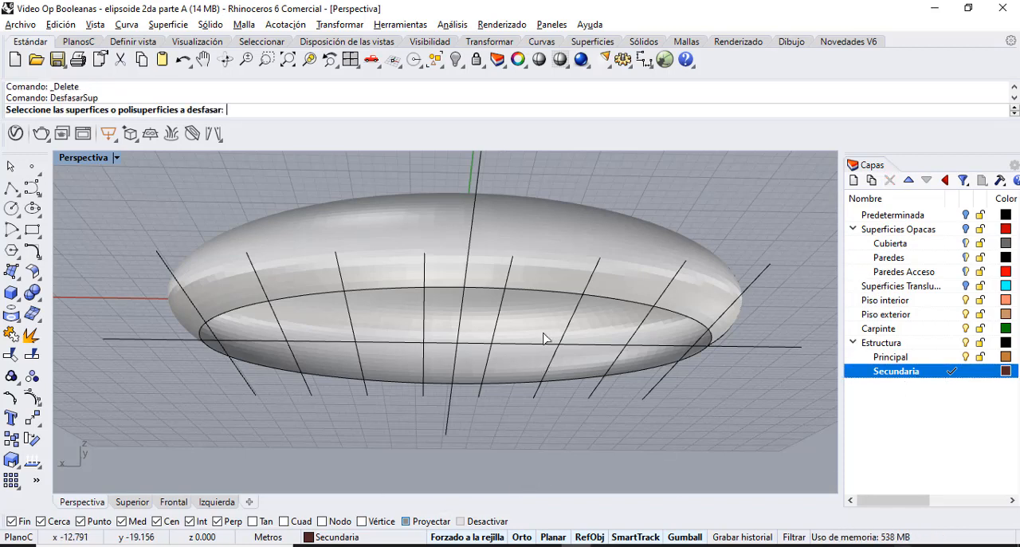
left_click(398, 328)
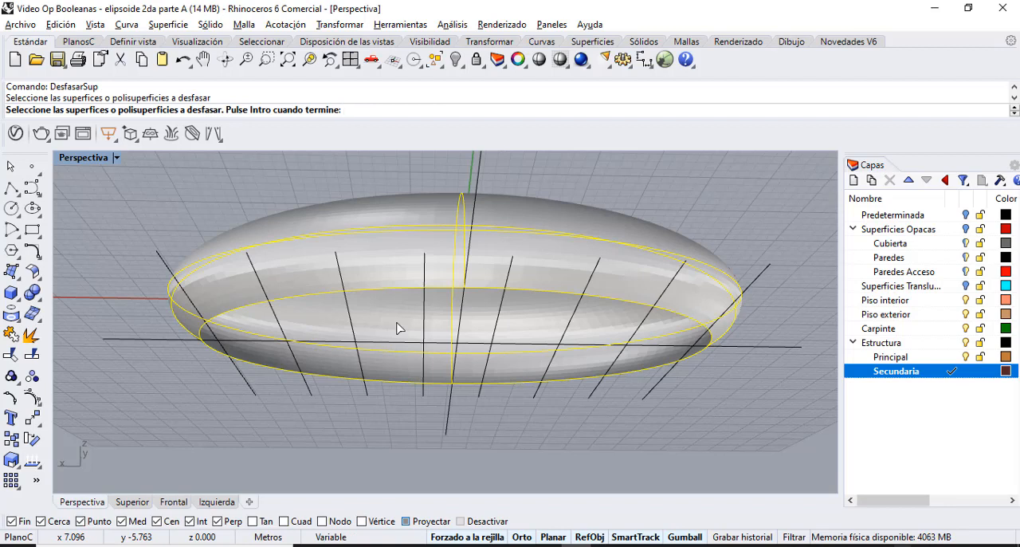
key("Return")
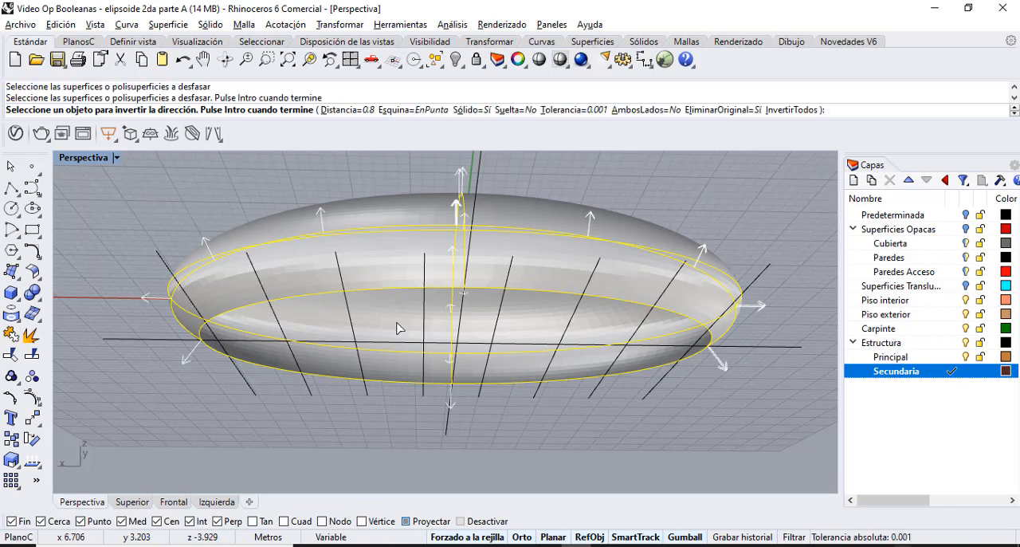
left_click(341, 110)
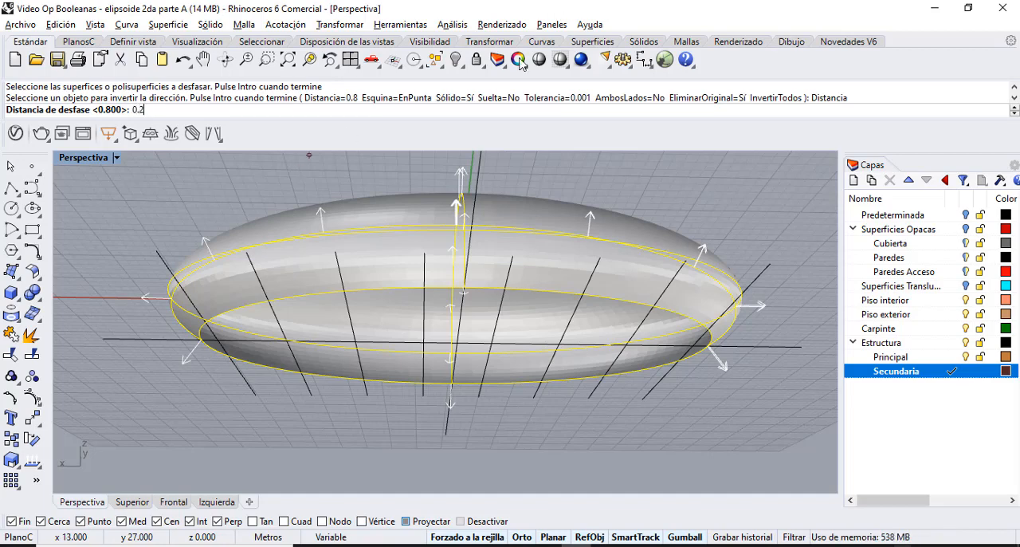
key("Return")
left_click(781, 110)
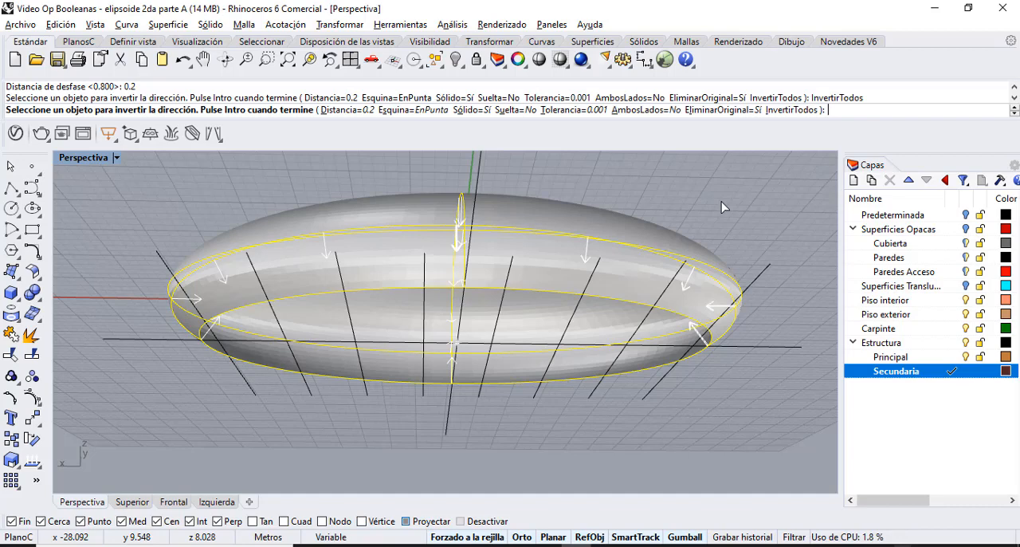
key("Return")
Move the offset shell to the Secundaria layer and make Principal the current layer.
left_click(602, 343)
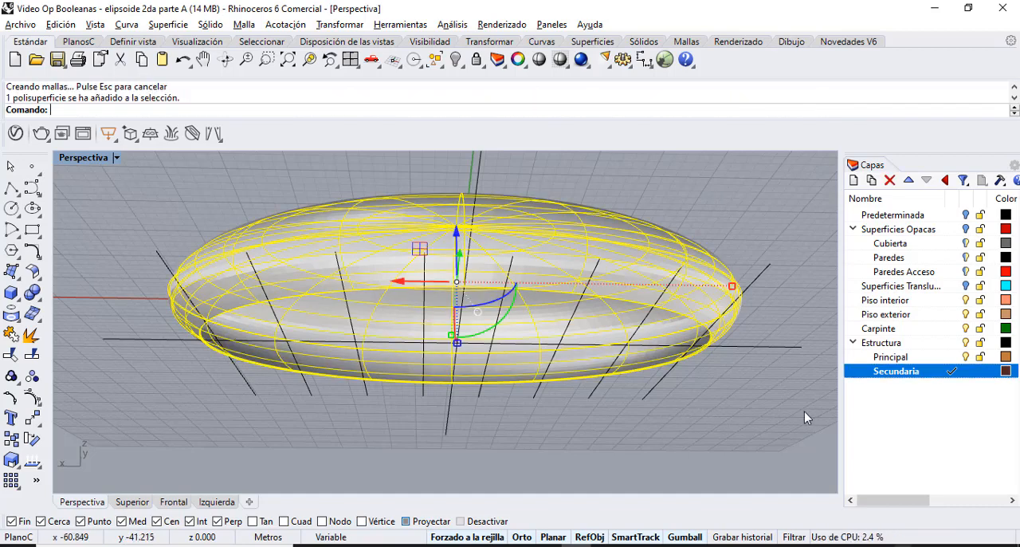
key("Escape")
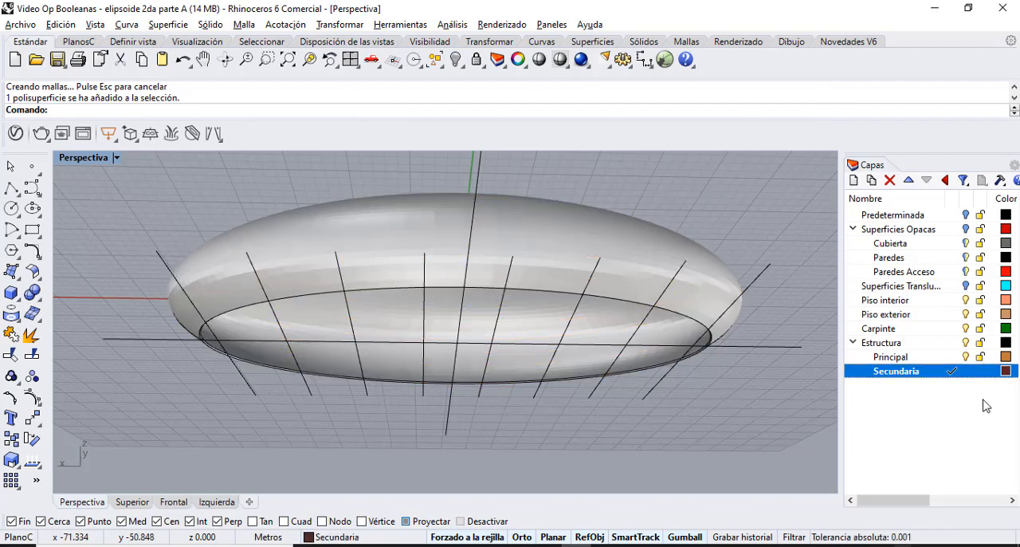
left_click(951, 361)
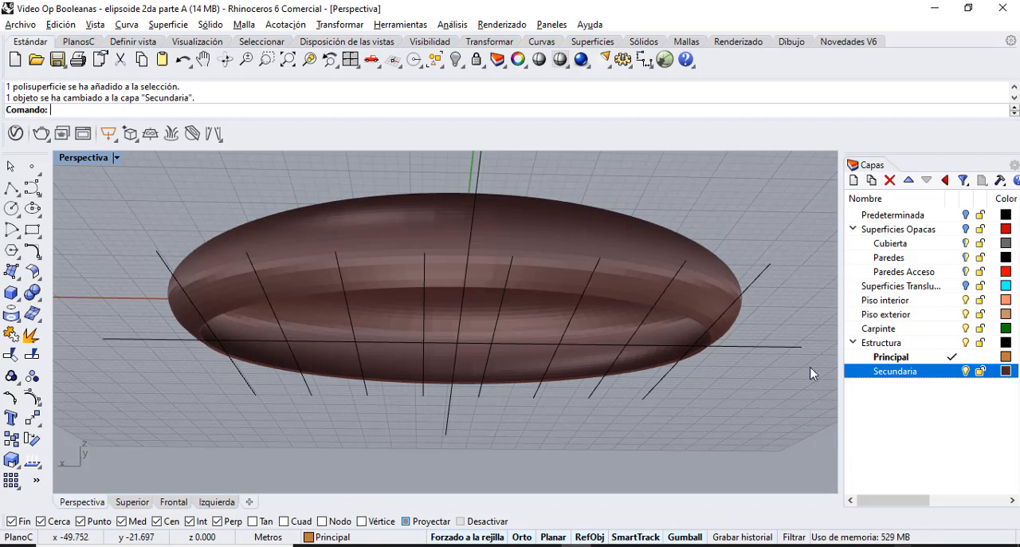
left_click(923, 360)
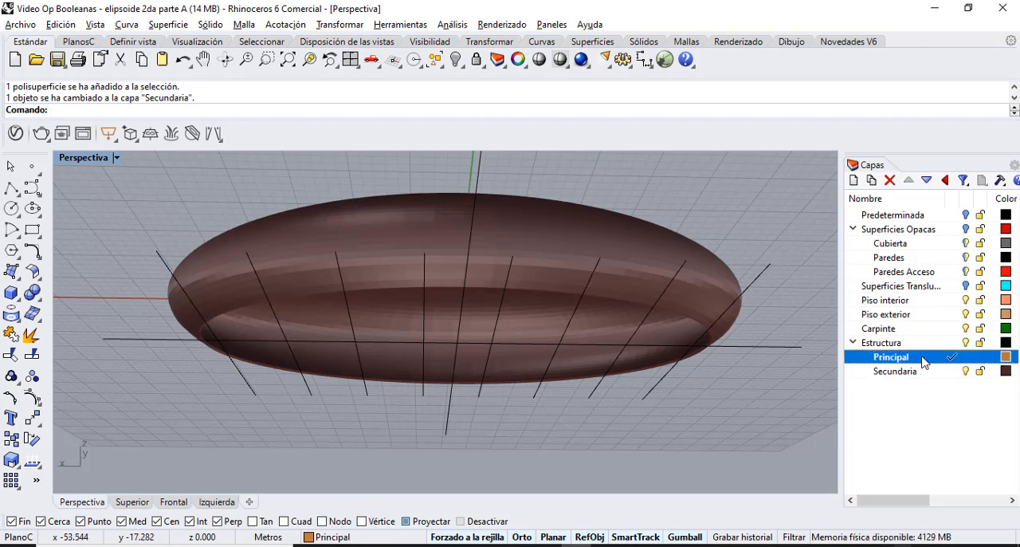
Join the two inner half surfaces of the shell into one polysurface.
left_click(523, 329)
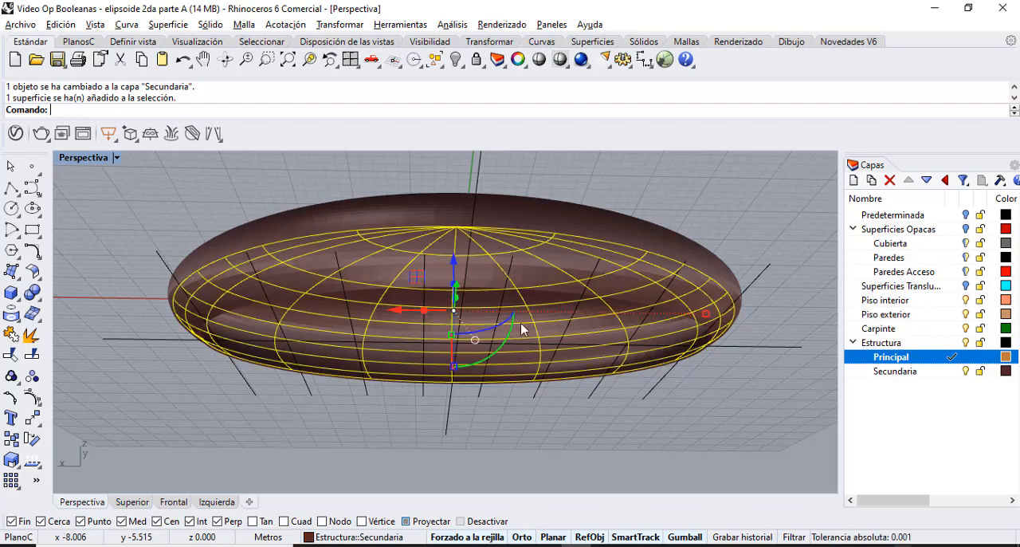
left_click(225, 59)
left_click_drag(212, 205, 404, 165)
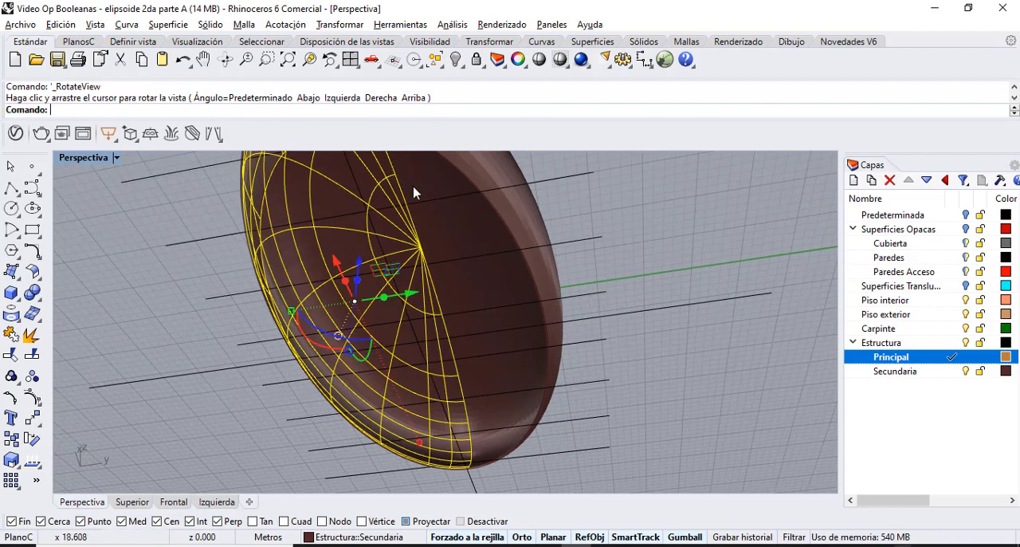
left_click(469, 226, "shift")
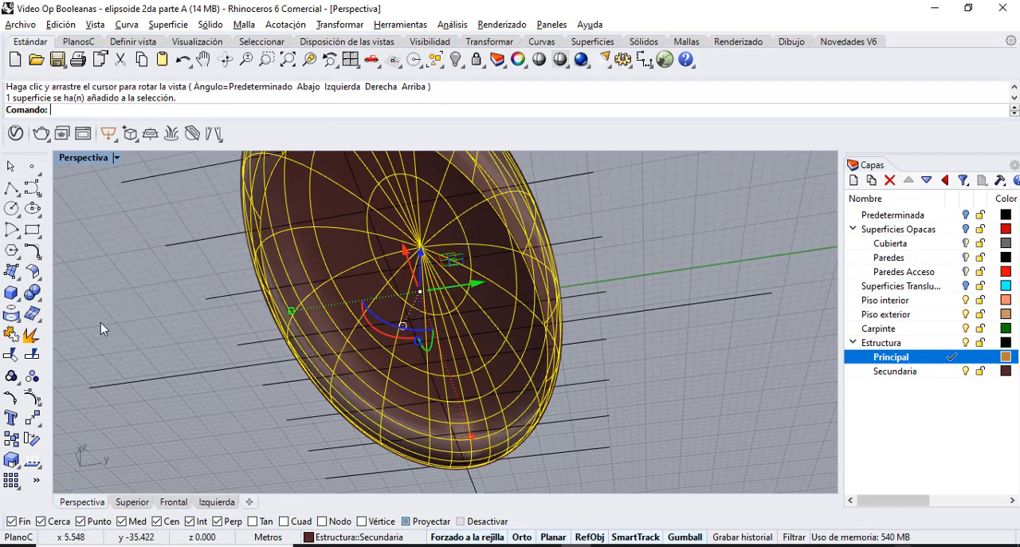
left_click(13, 337)
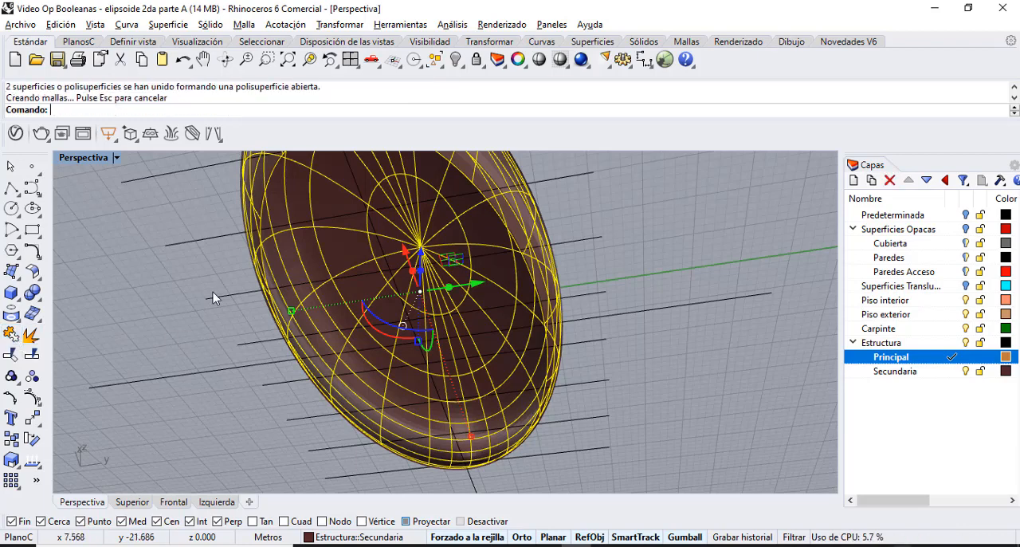
Offset the joined inner surface of the shell 0.8 m inward as a solid on the Principal layer, using DesfasarSup.
type("DesfasarSup")
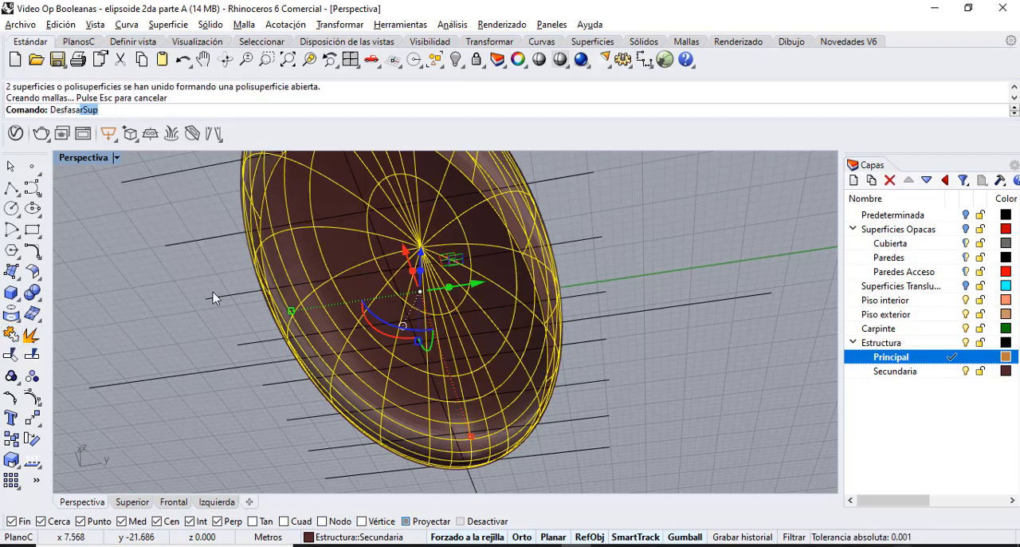
key("Return")
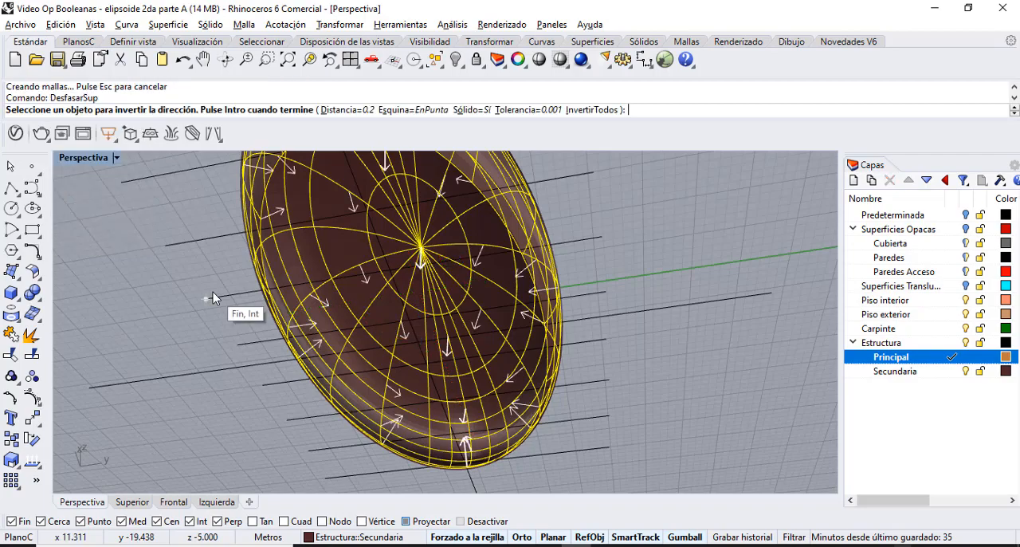
right_click_drag(214, 227, 107, 359)
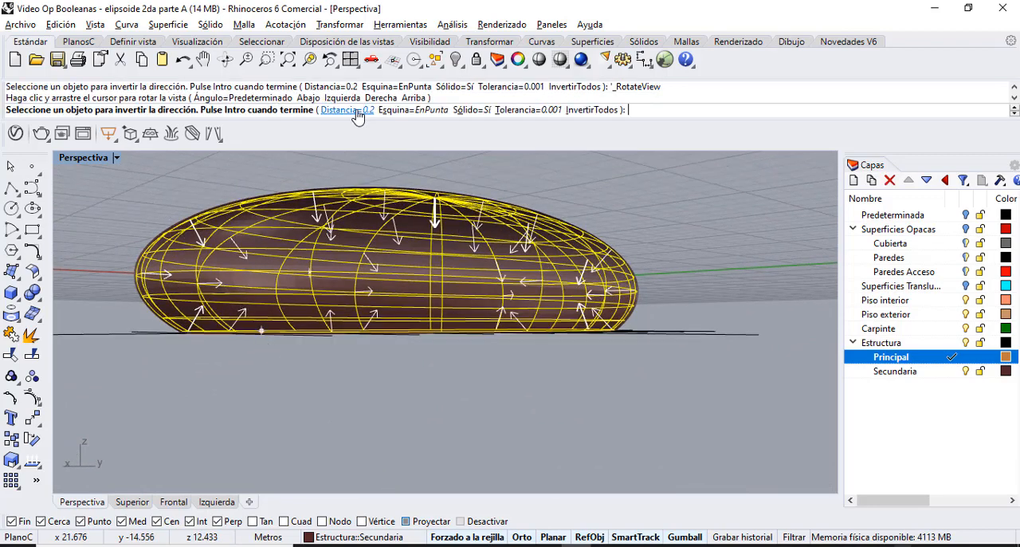
left_click(356, 112)
type("0.8")
key("Return")
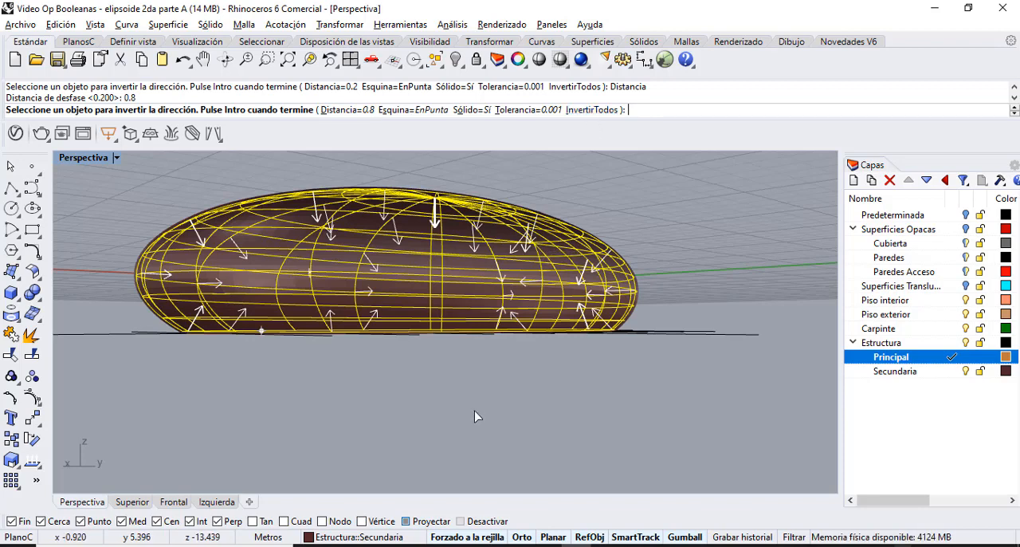
key("Return")
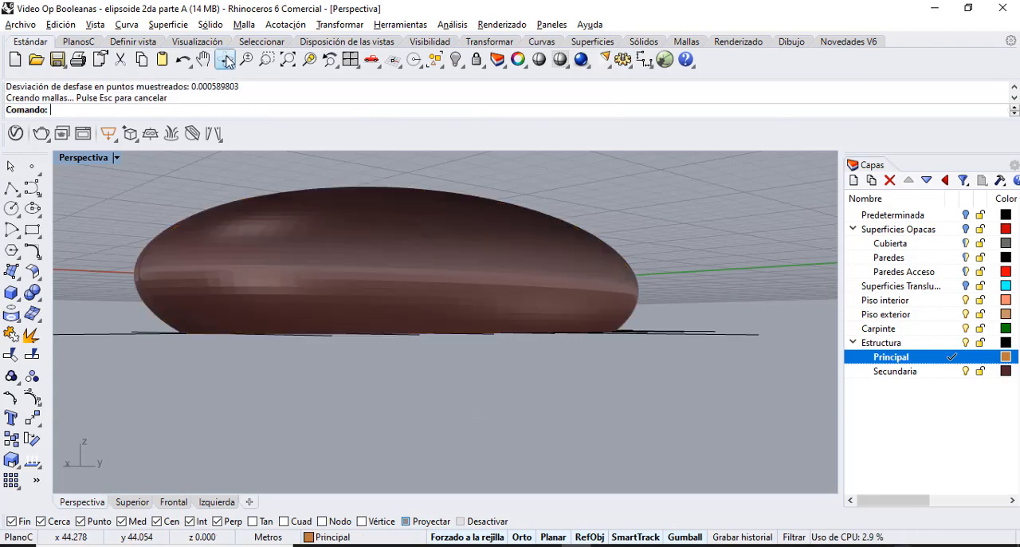
Hide the Secundaria layer so that only the Principal shell and the guide lines stay on screen.
left_click(226, 60)
left_click_drag(307, 384, 314, 296)
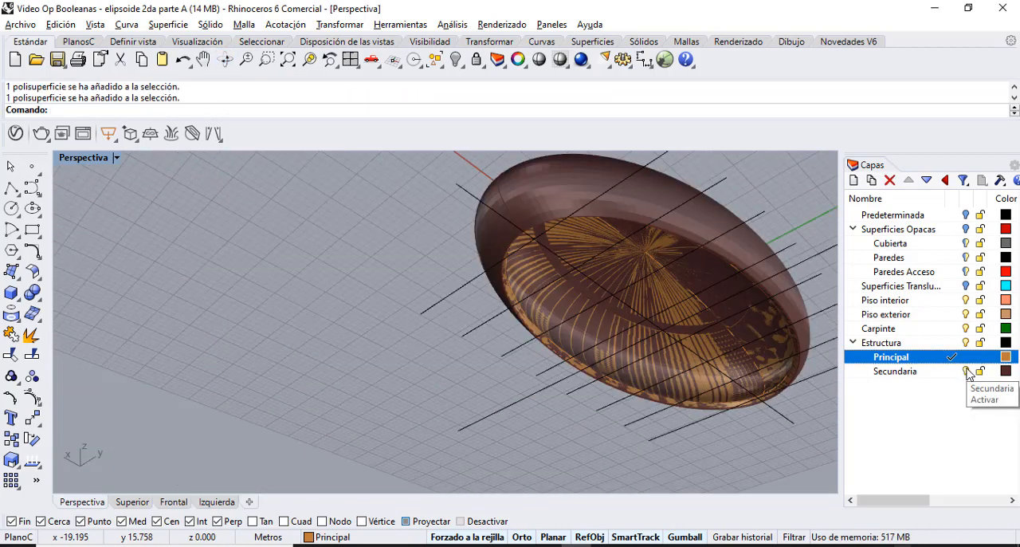
left_click(967, 372)
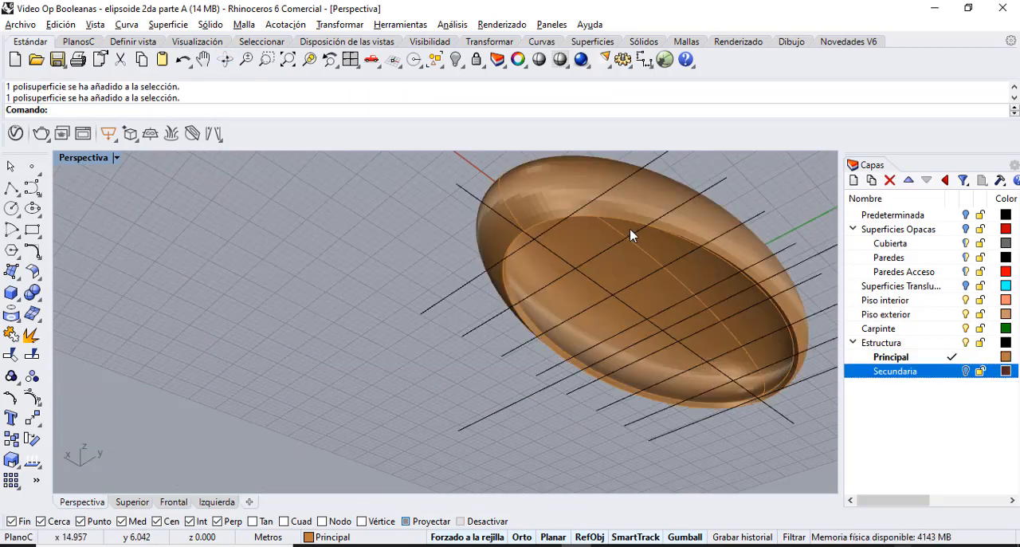
Extrude the eight transverse guide lines vertically about 18 m to both sides to form cutting planes through the shell.
right_click_drag(217, 200, 243, 416)
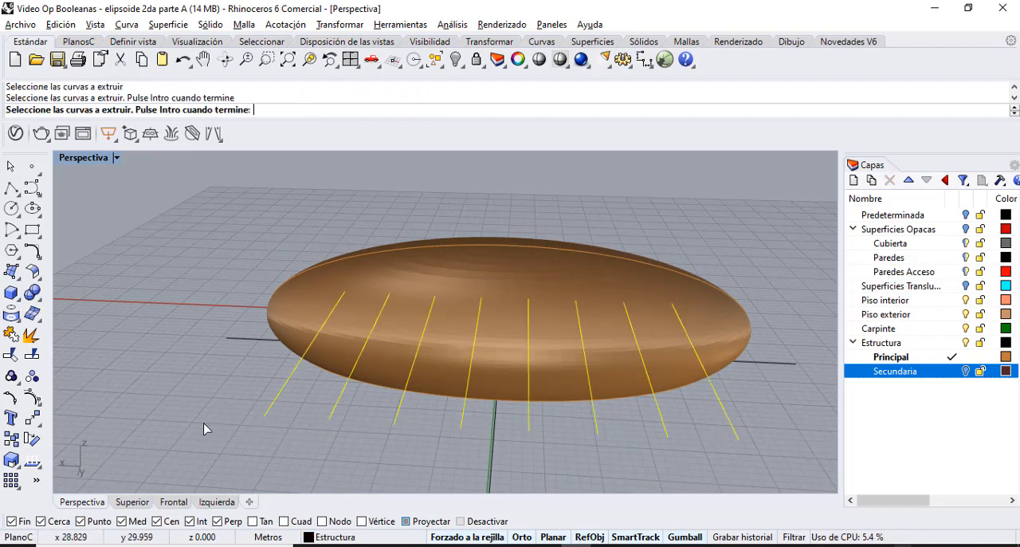
right_click(205, 428)
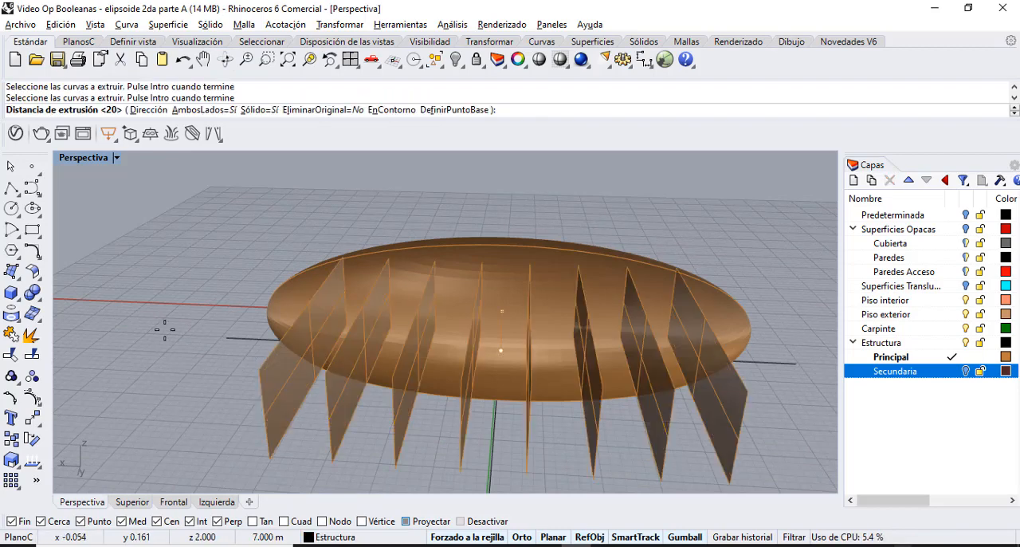
left_click(166, 267)
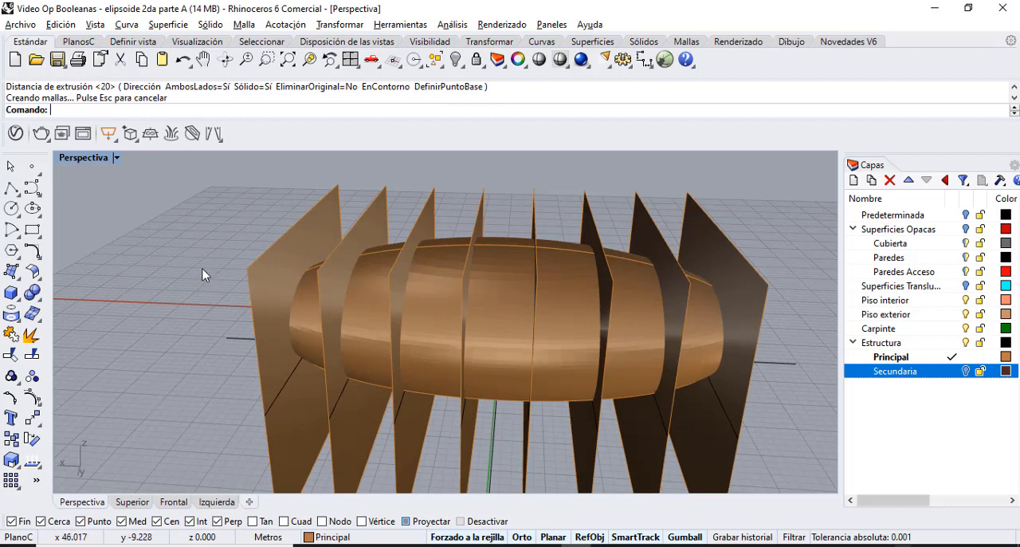
Create the intersection curves between the Principal shell and the eight vertical cutting planes.
left_click_drag(212, 245, 303, 268)
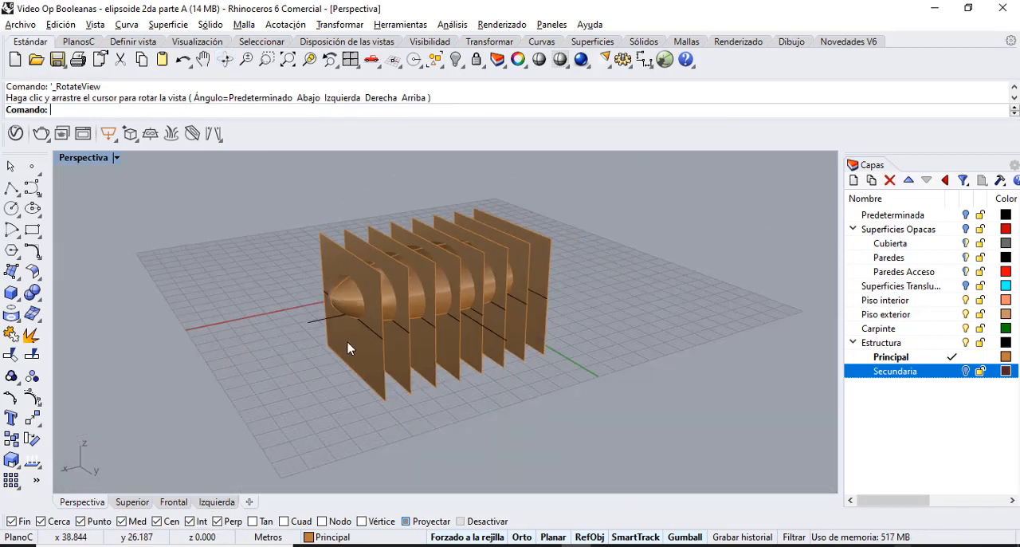
left_click_drag(590, 408, 279, 178)
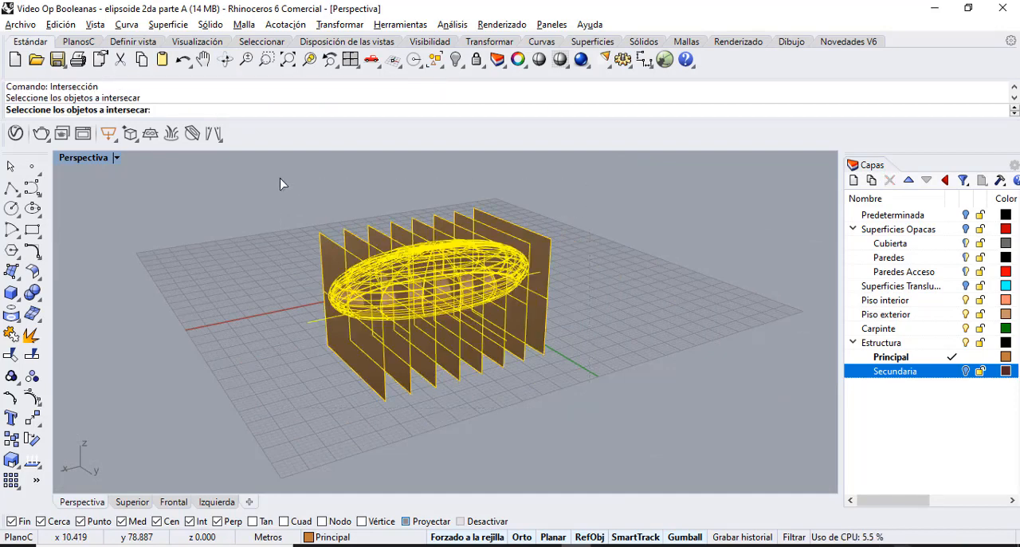
key("Return")
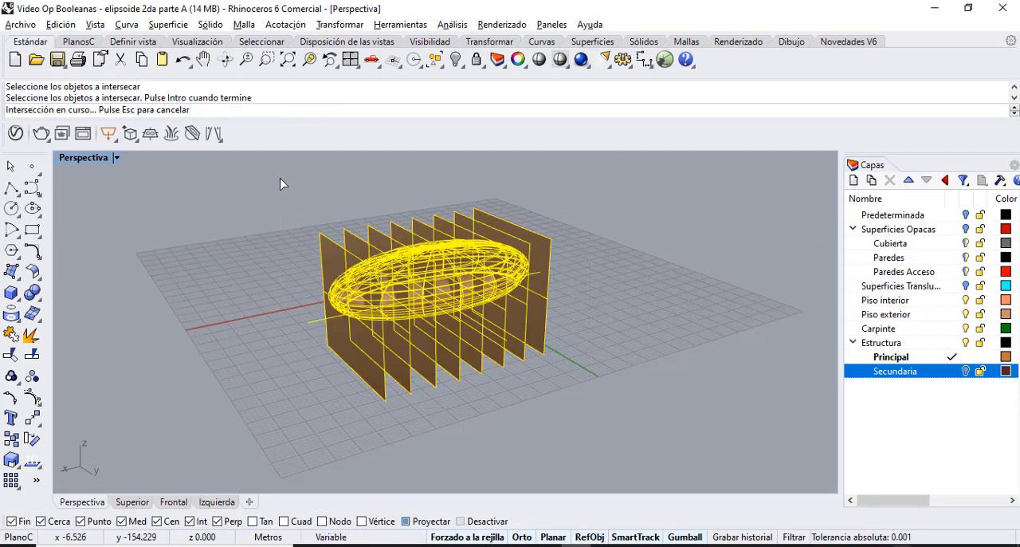
left_click(268, 59)
left_click_drag(305, 229, 558, 351)
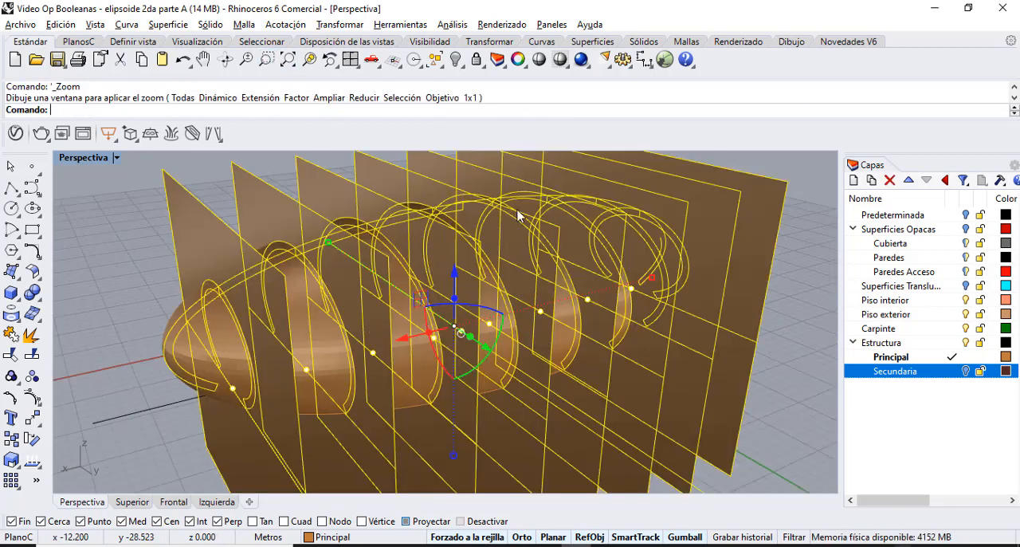
key("Escape")
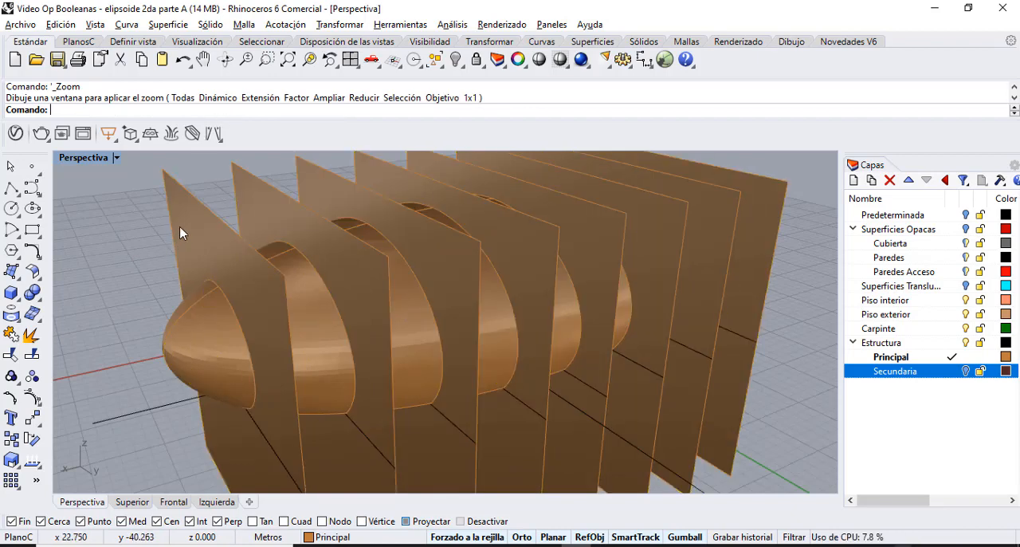
Delete the vertical extruded planes that cut through the shell.
left_click(187, 219)
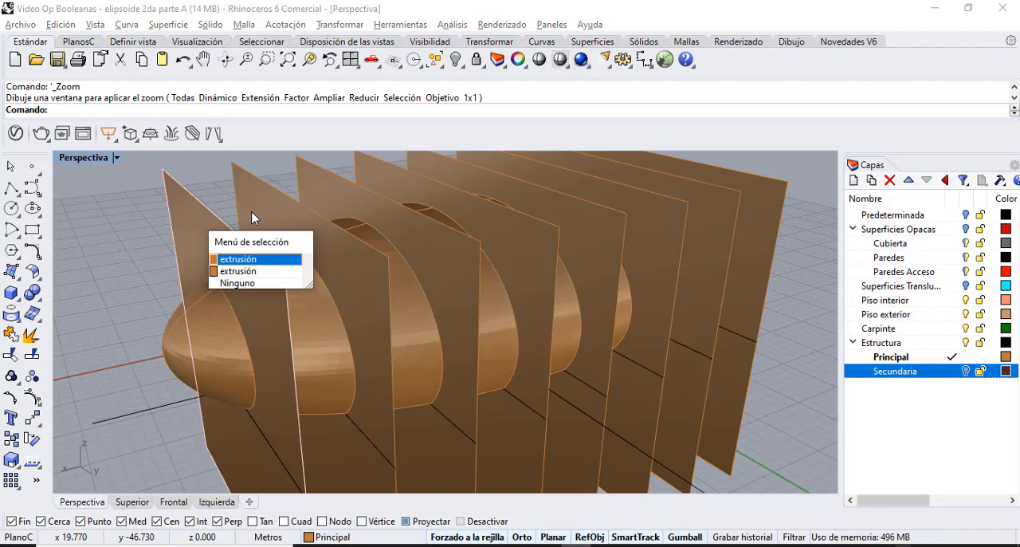
key("Return")
key("Delete")
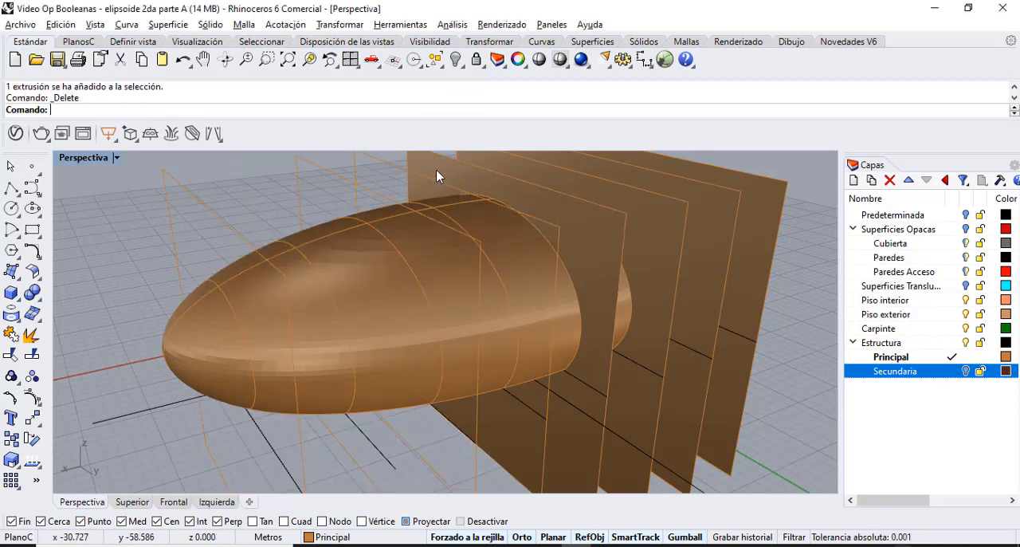
Delete the large rectangular outline curves left around the shell where the cutting planes stood.
left_click(626, 231)
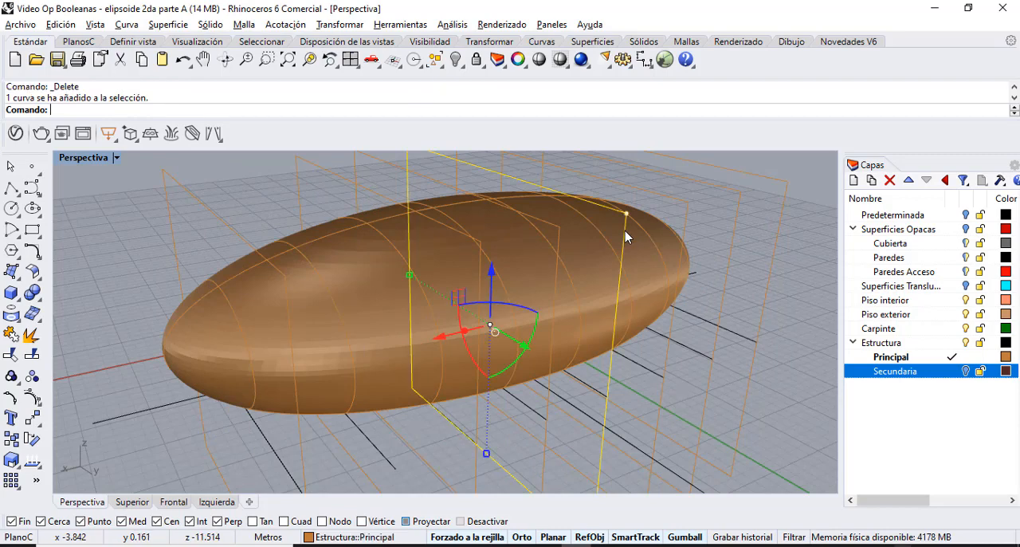
key("Delete")
left_click(731, 255)
key("Delete")
left_click(685, 217)
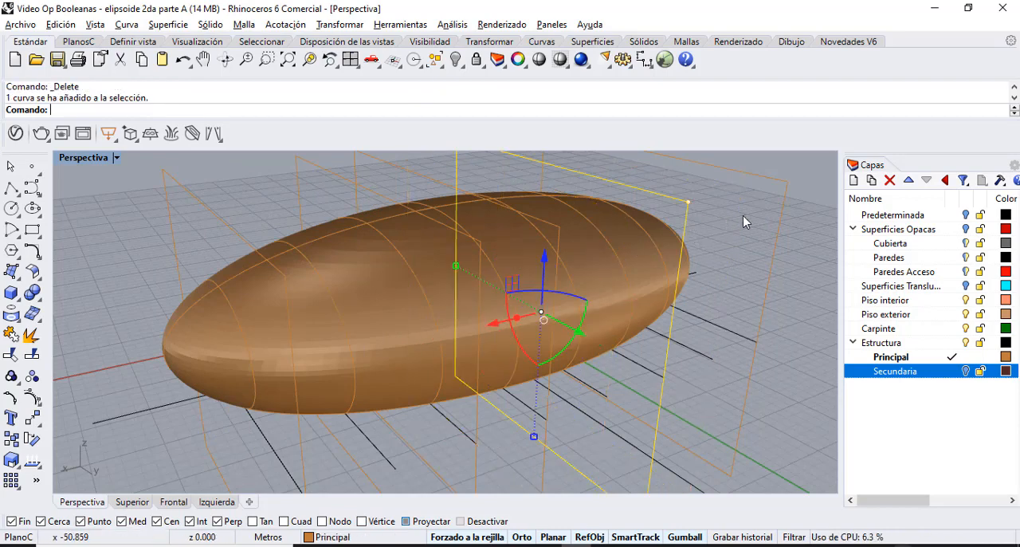
key("Delete")
left_click(116, 158)
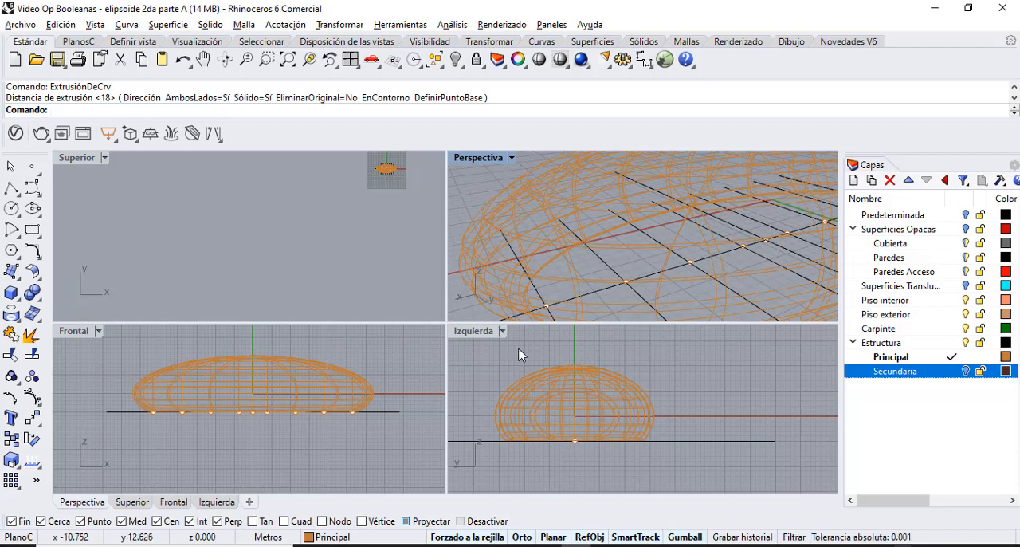
double_click(474, 330)
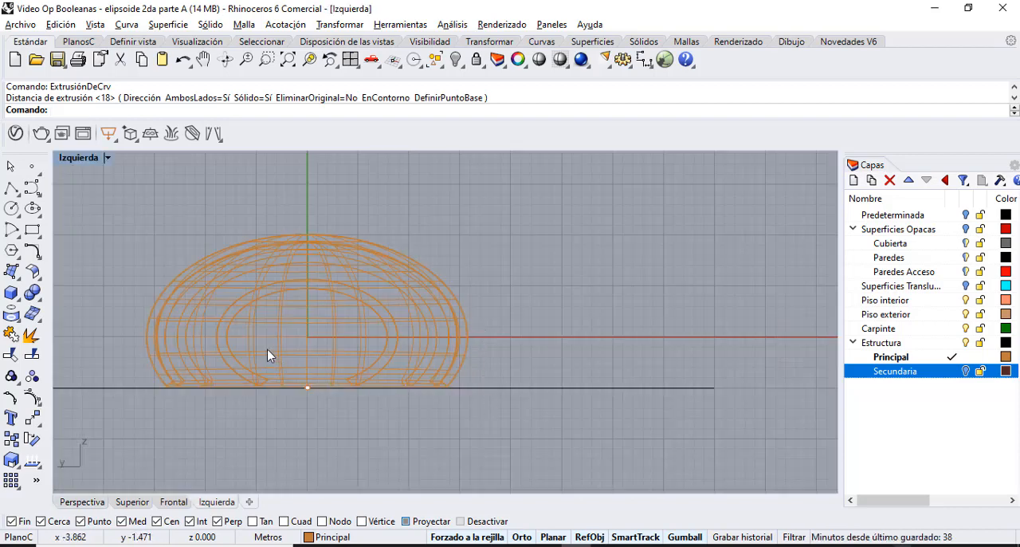
scroll(205, 290, "up", 6)
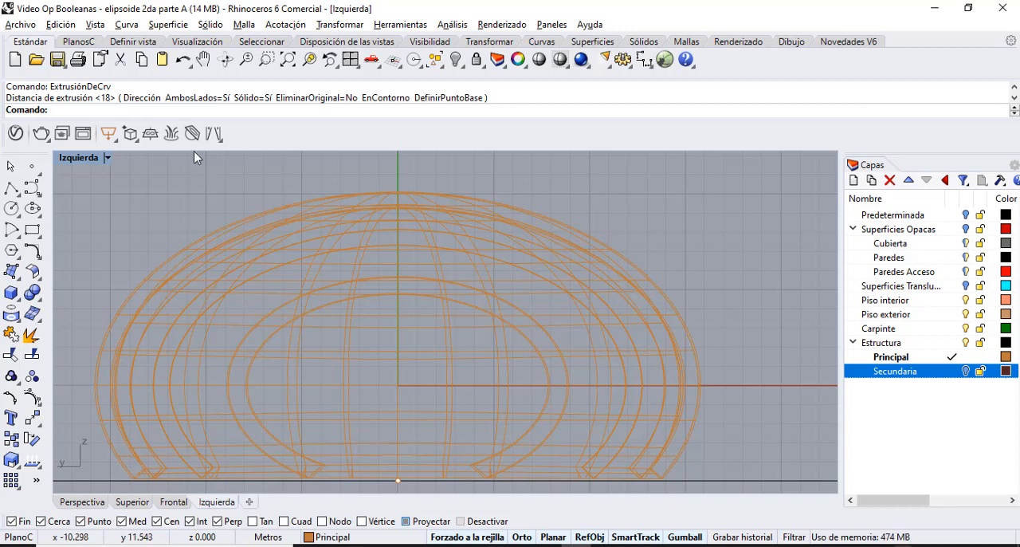
left_click(224, 59)
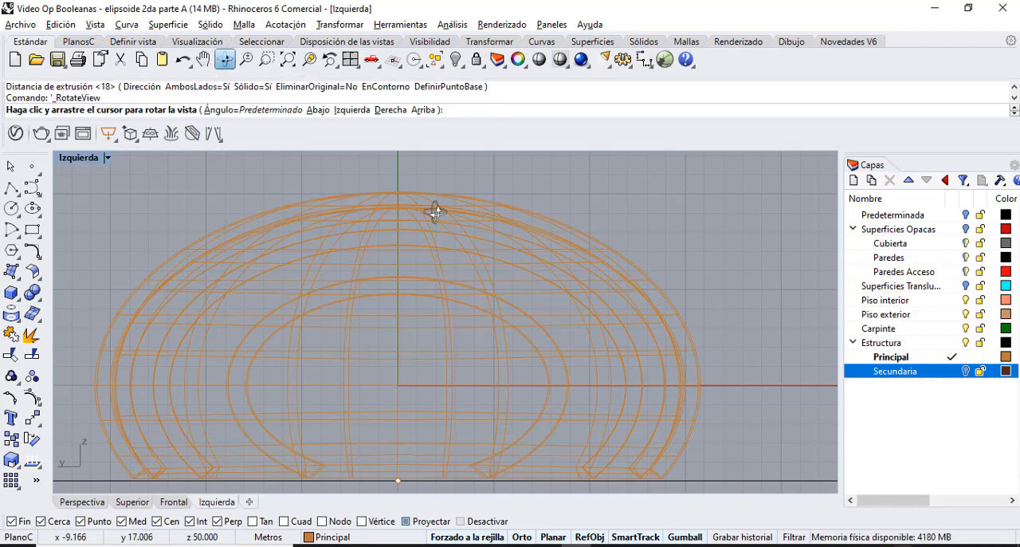
key("Escape")
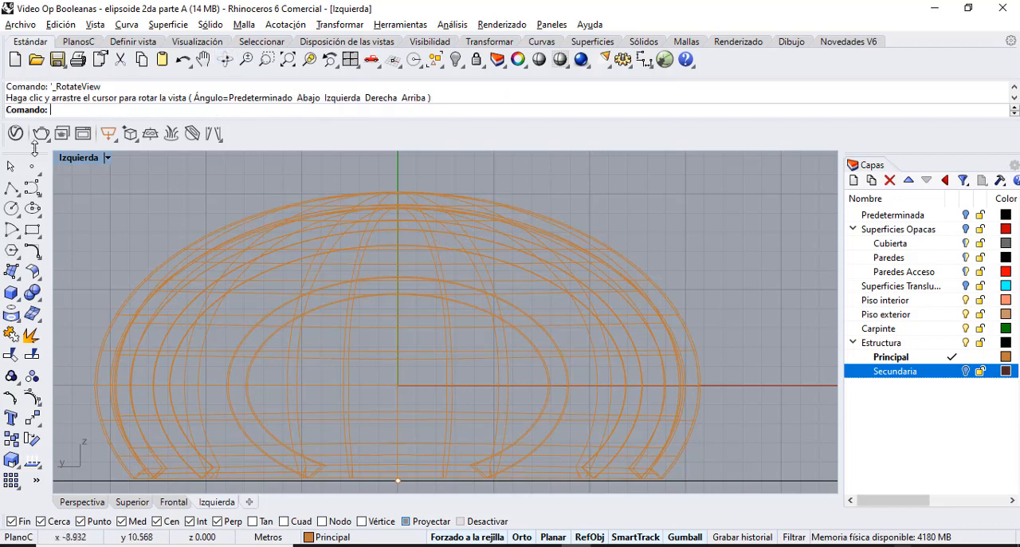
double_click(104, 159)
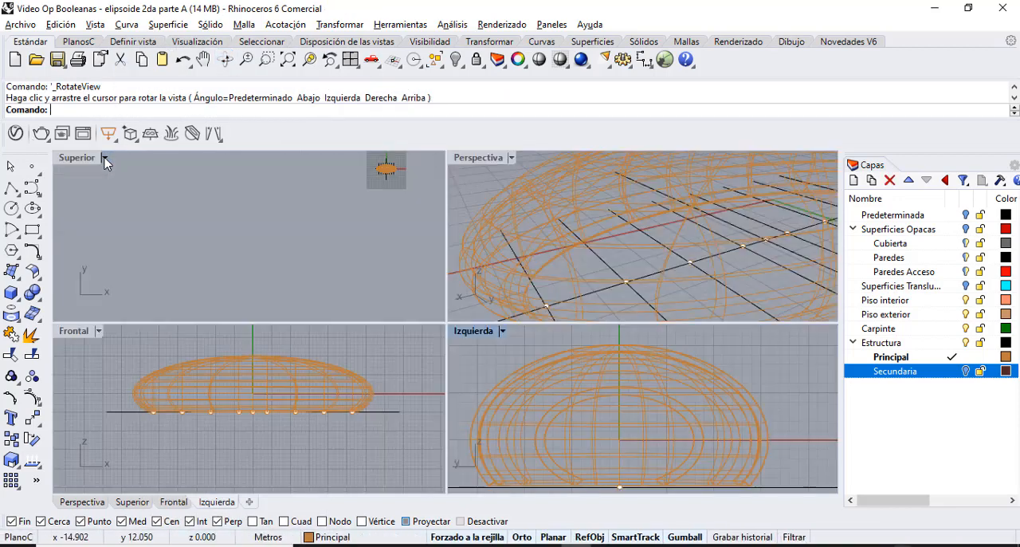
Set the perspective view to shaded display and delete both halves of the Principal shell, keeping the arch intersection curves.
double_click(462, 159)
key("ctrl+alt+s")
left_click(467, 317)
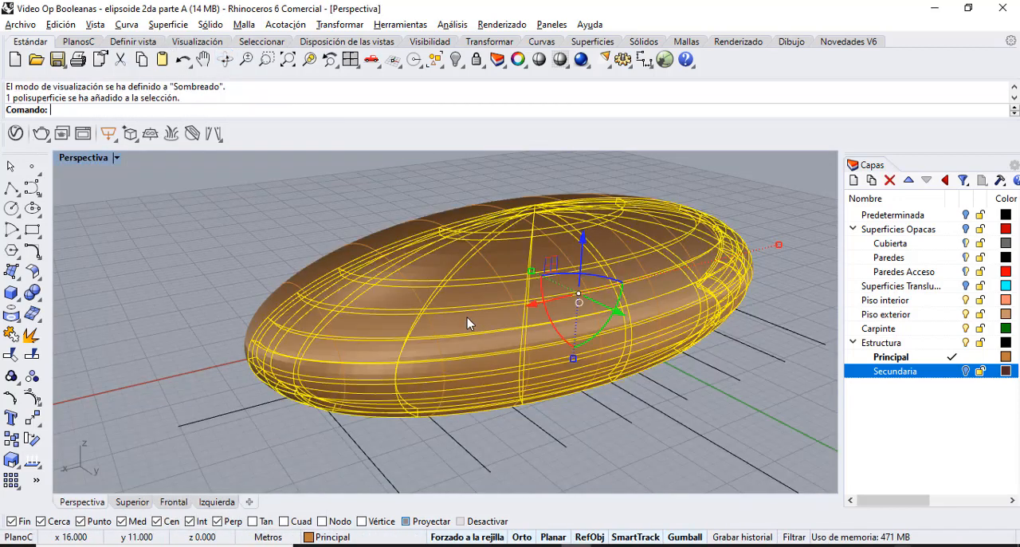
key("Delete")
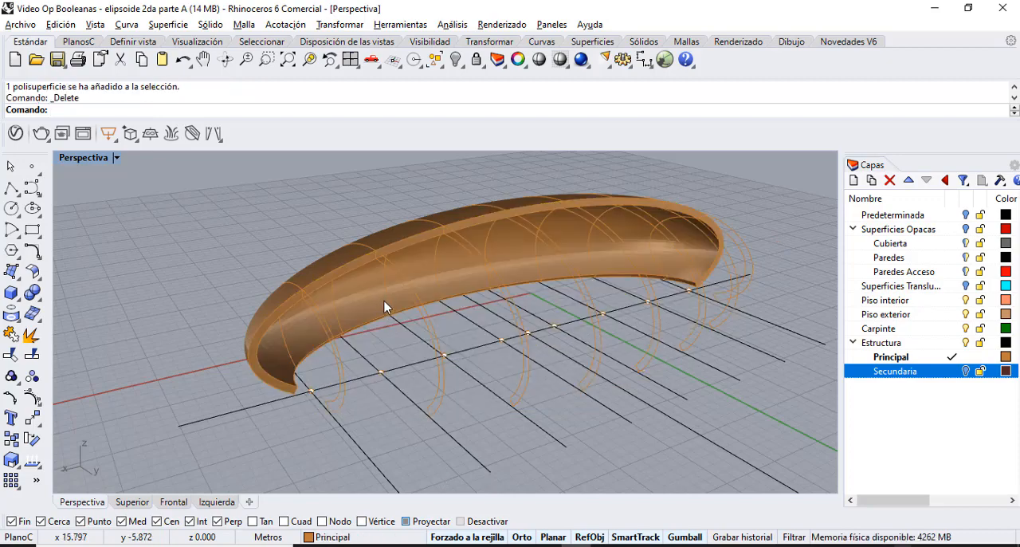
left_click(411, 259)
key("Delete")
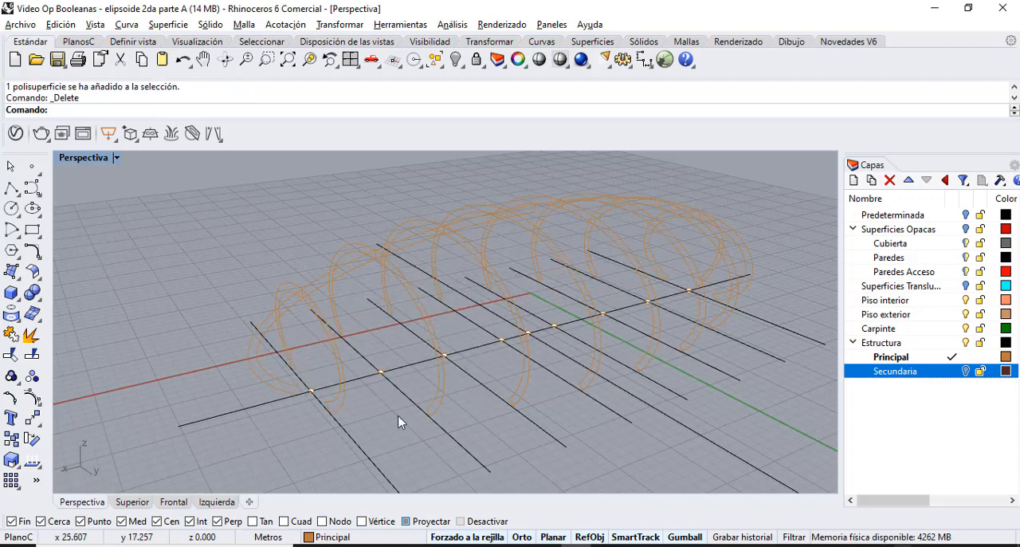
In the Izquierda view, extrude all the arch profile curves 0.2 m to both sides as solids with ExtrusiónDeCrv.
left_click(226, 60)
left_click_drag(343, 295, 587, 258)
double_click(83, 157)
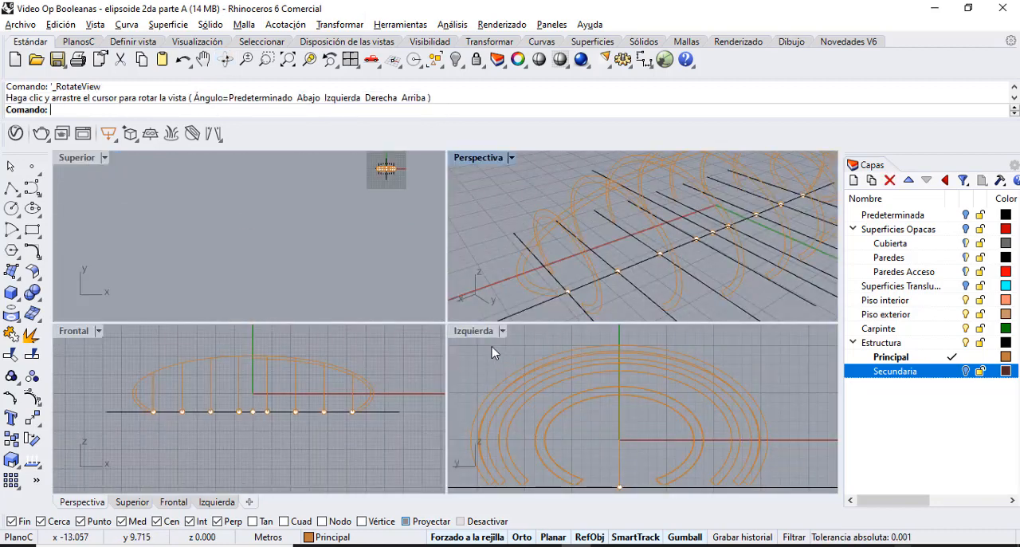
double_click(475, 331)
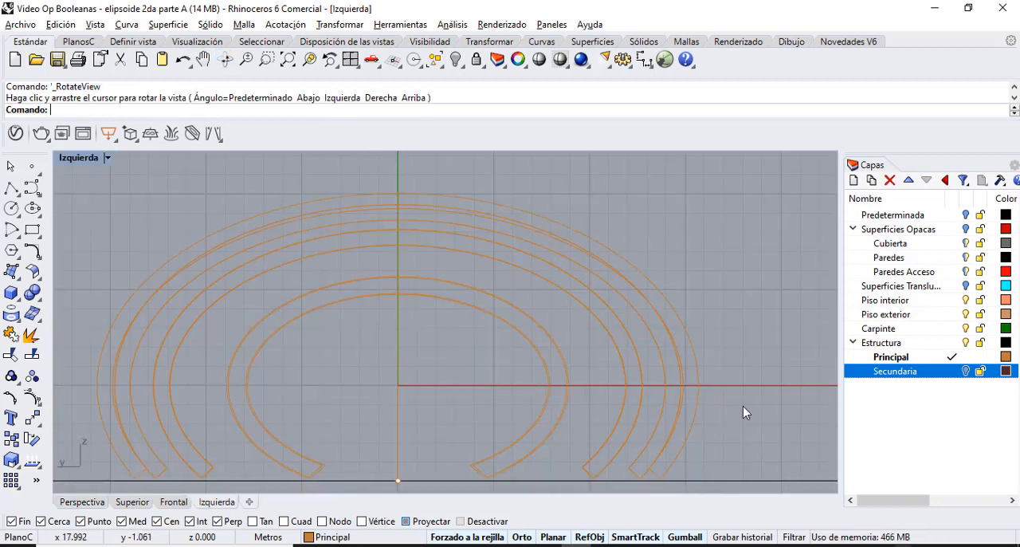
type("ExtrusiónDeCrv")
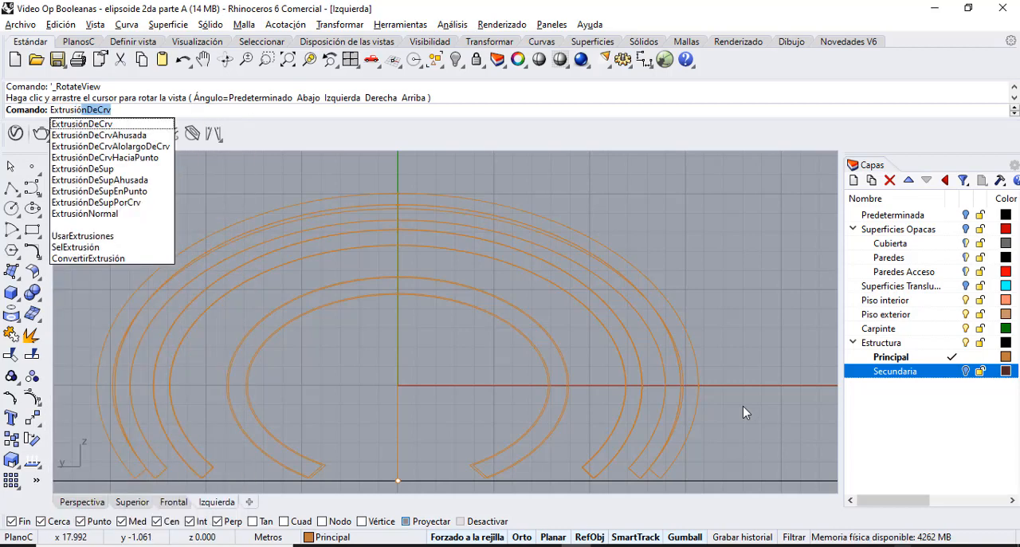
key("Return")
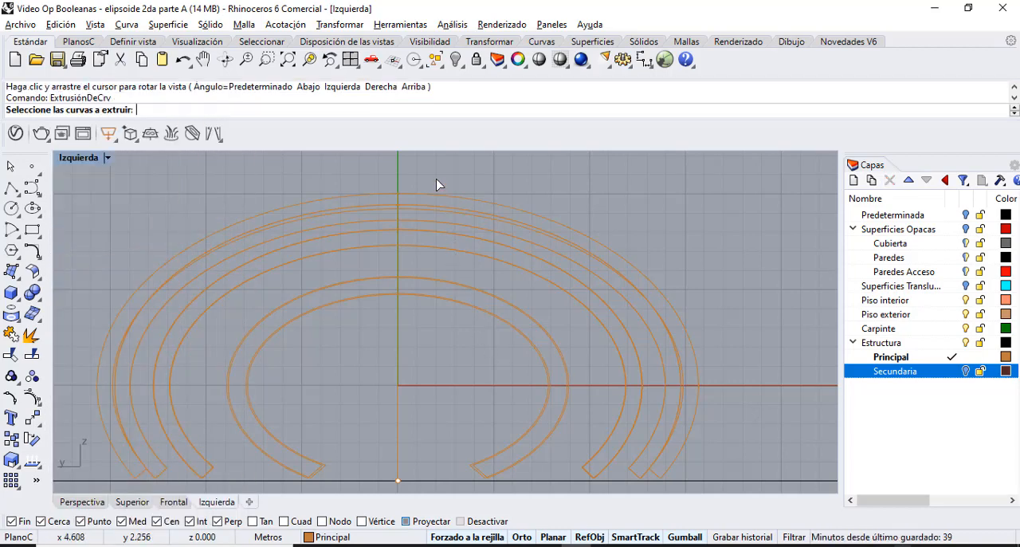
left_click_drag(437, 179, 437, 179)
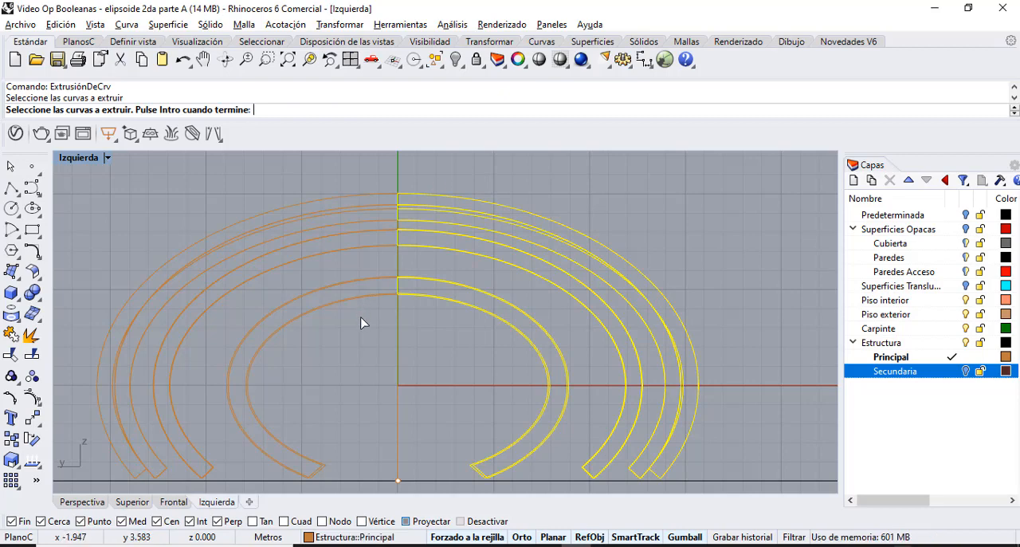
left_click_drag(361, 317, 334, 183)
key("Return")
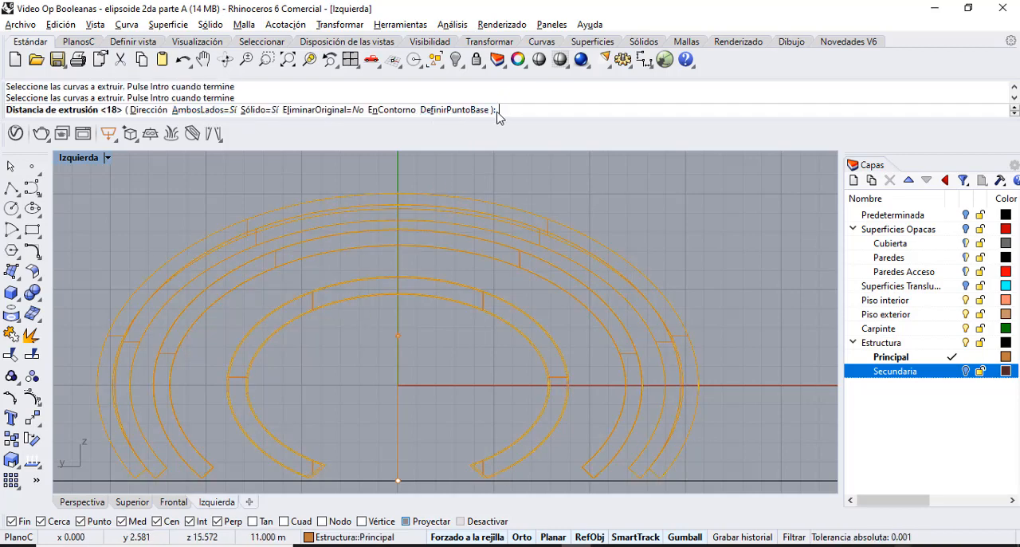
type("0.2")
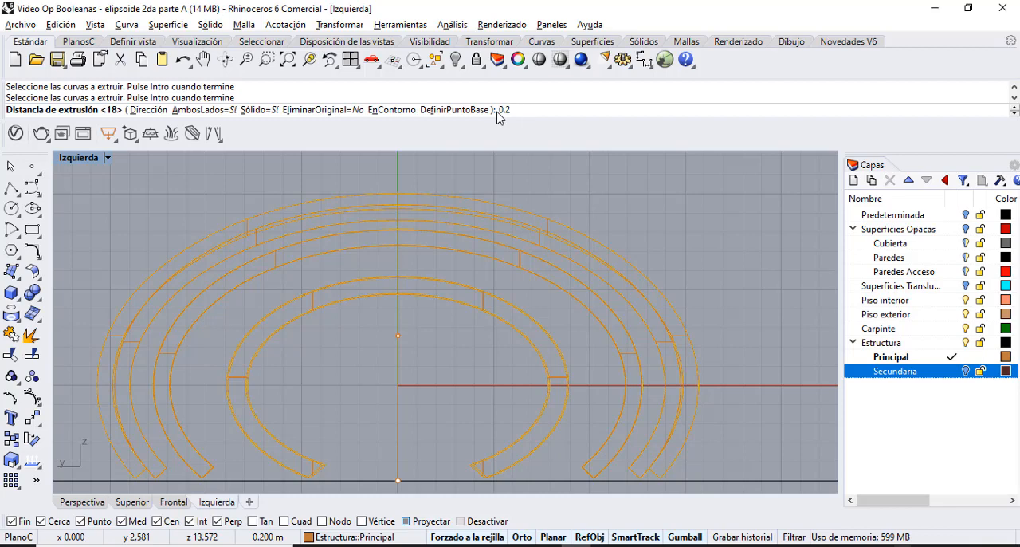
key("Return")
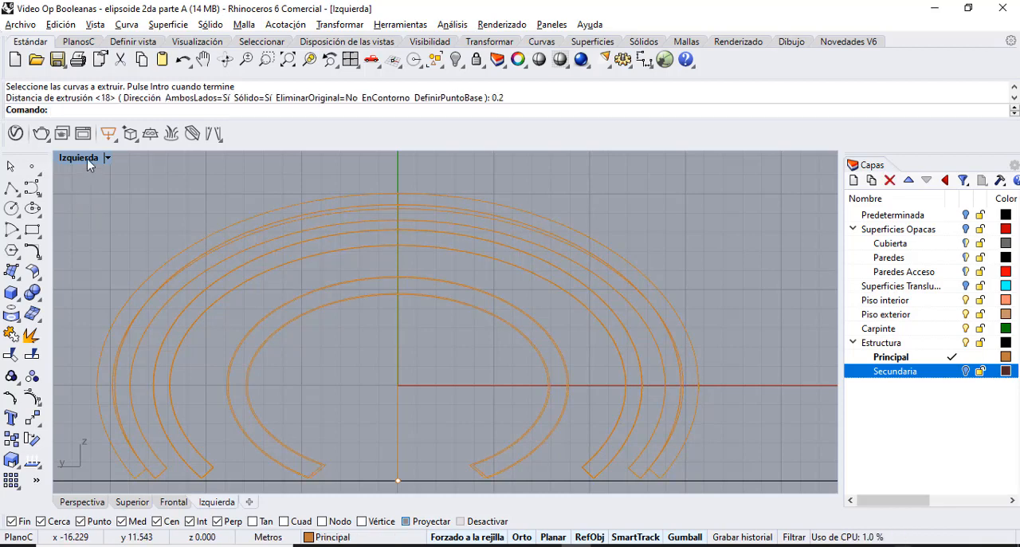
Return to the perspective view, turn on the Secundaria layer and make it current, then hide the Principal layer.
double_click(493, 157)
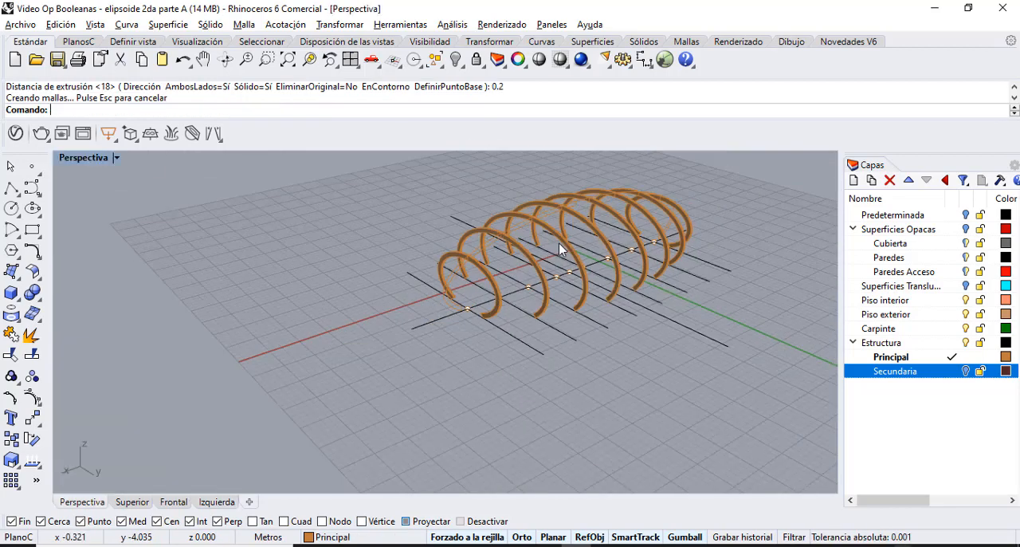
scroll(691, 226, "up", 5)
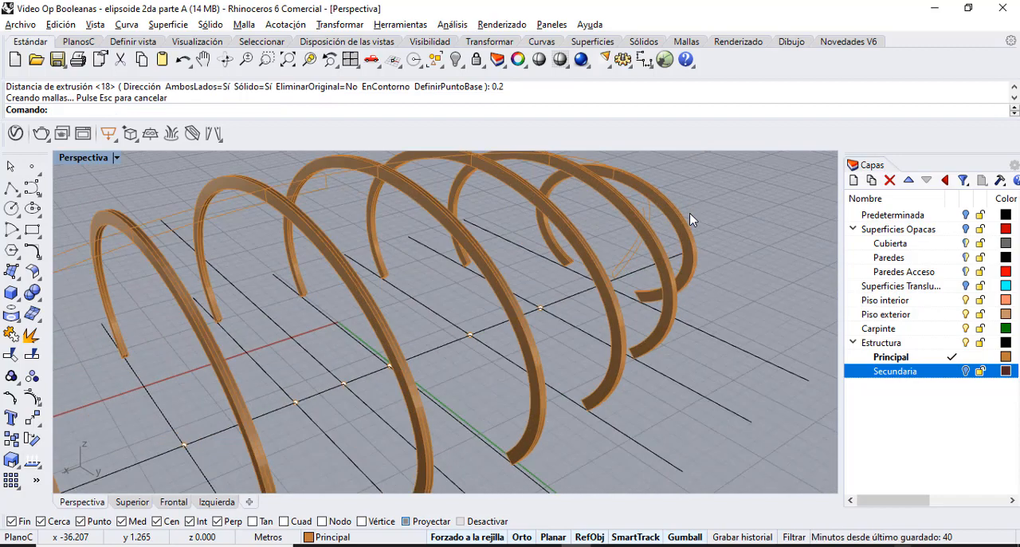
scroll(690, 220, "down", 5)
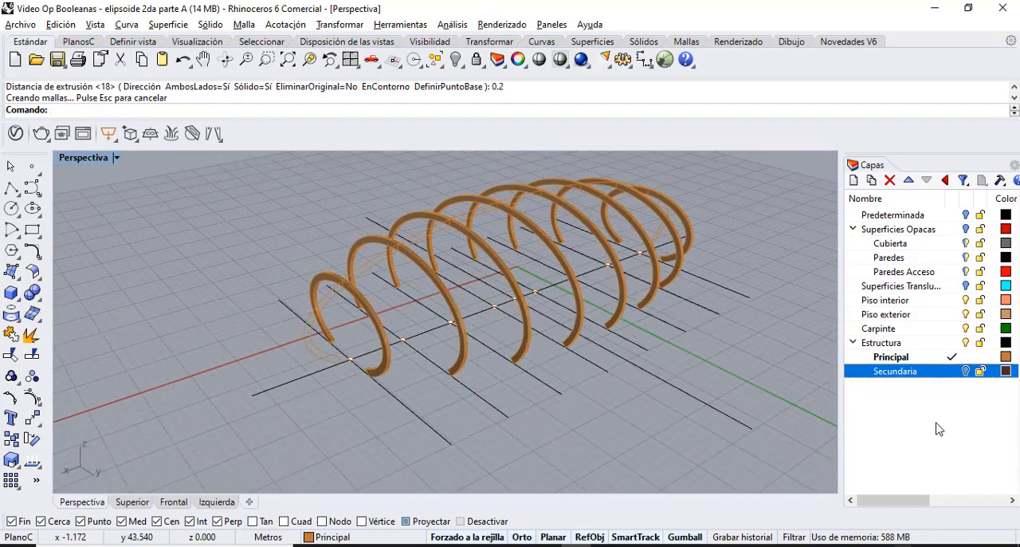
left_click(967, 371)
left_click(949, 371)
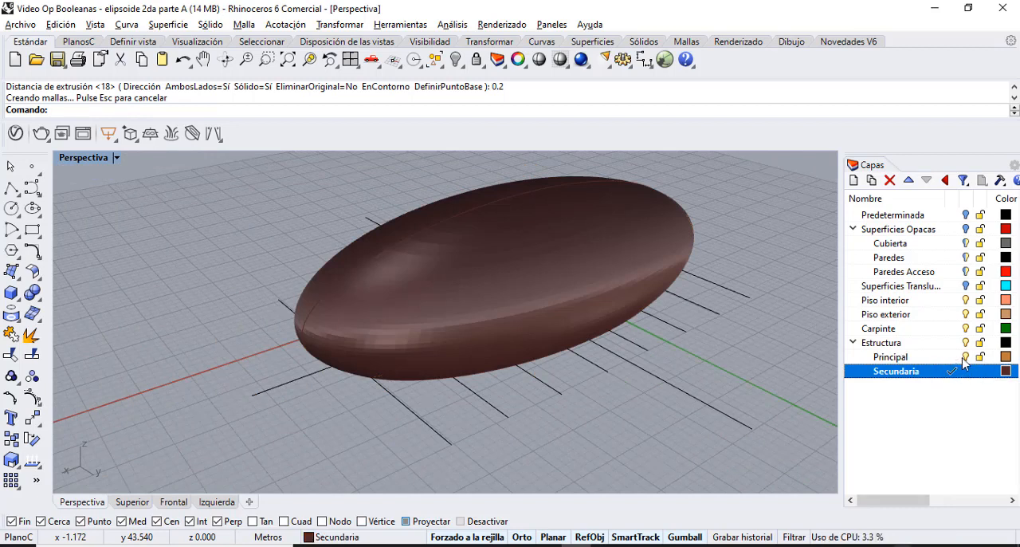
left_click(929, 357)
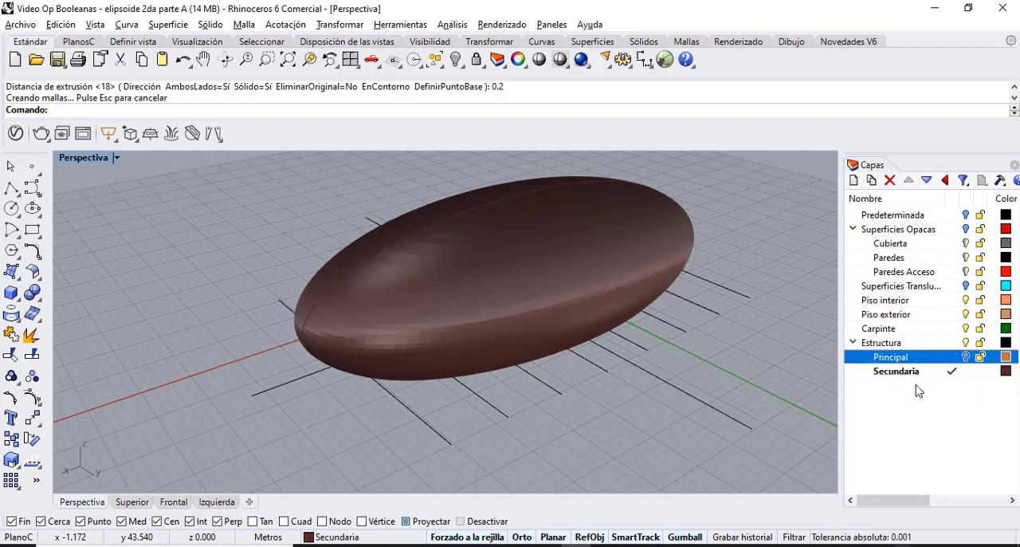
Turn on the Superficies Translucidas layer and copy its wavy curve 2 m upward in the wireframe Frontal view.
left_click(965, 286)
left_click(225, 59)
left_click_drag(234, 183, 154, 221)
left_click(265, 325)
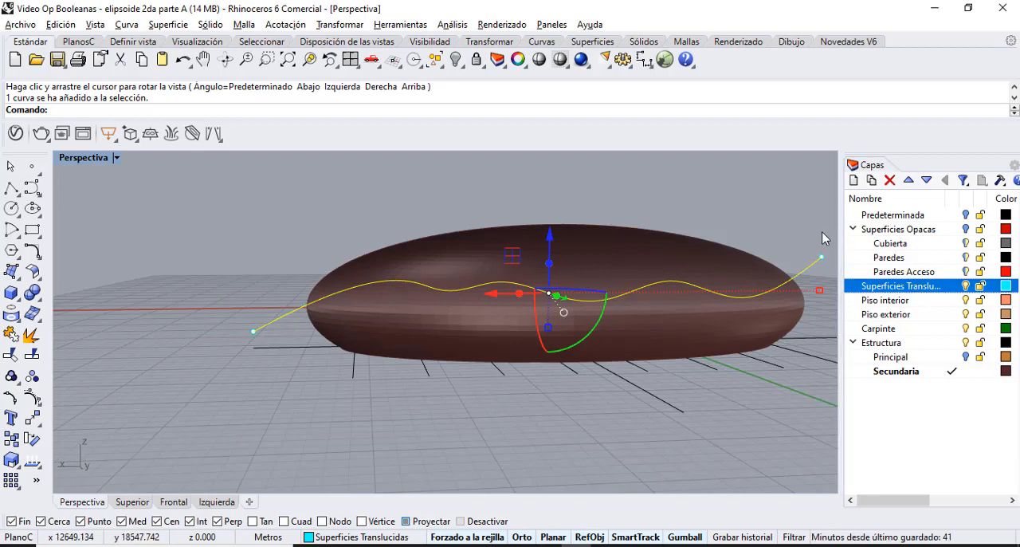
left_click(117, 157)
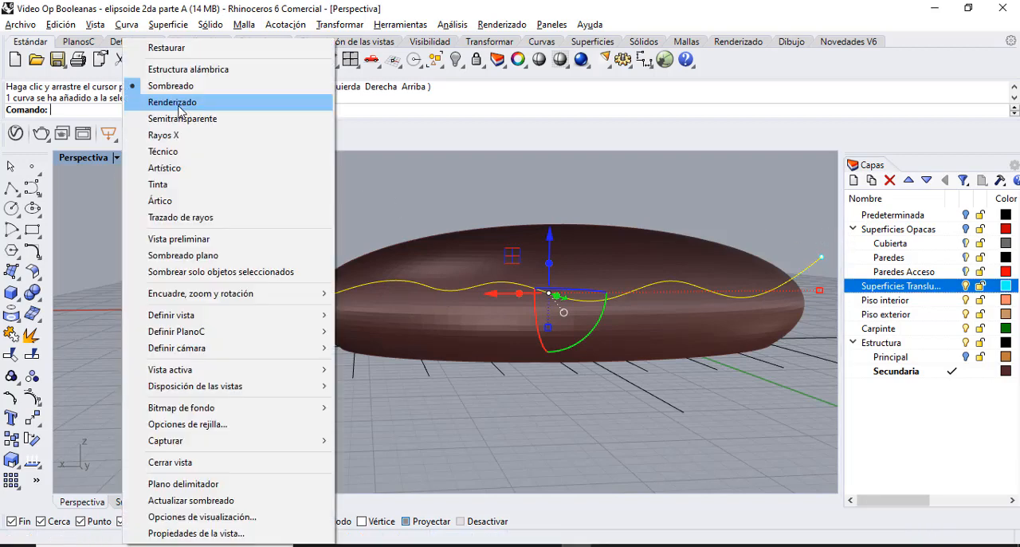
left_click(188, 69)
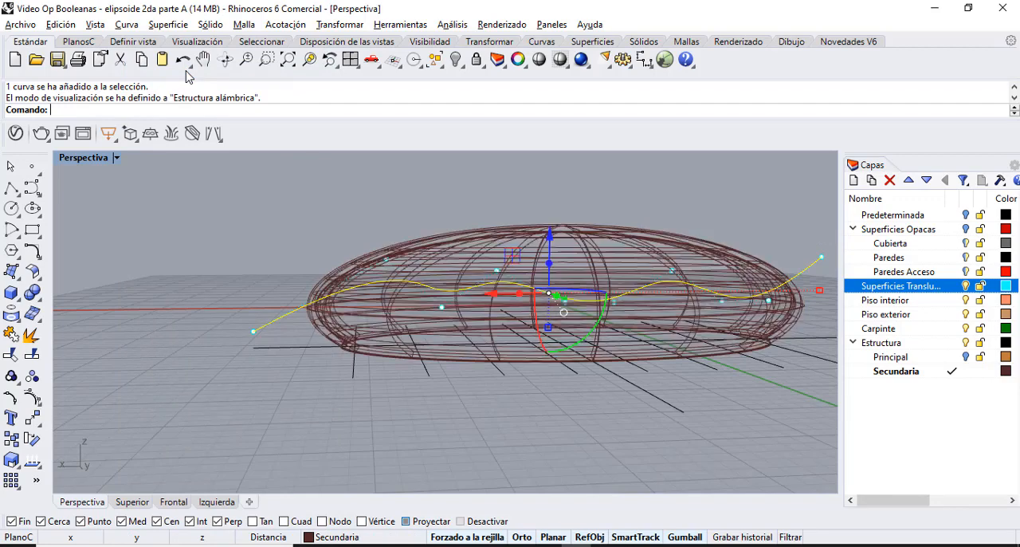
double_click(82, 157)
double_click(76, 332)
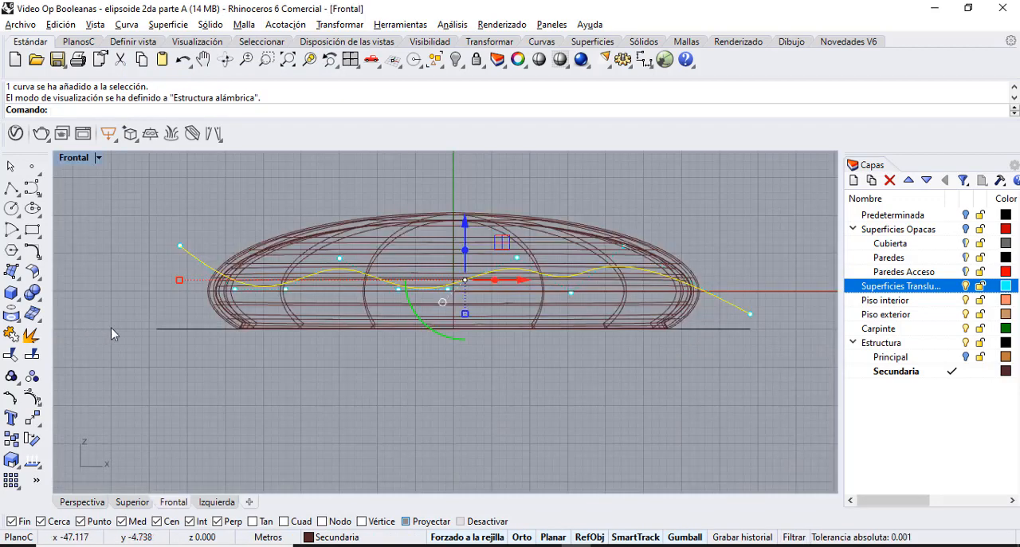
left_click(465, 223)
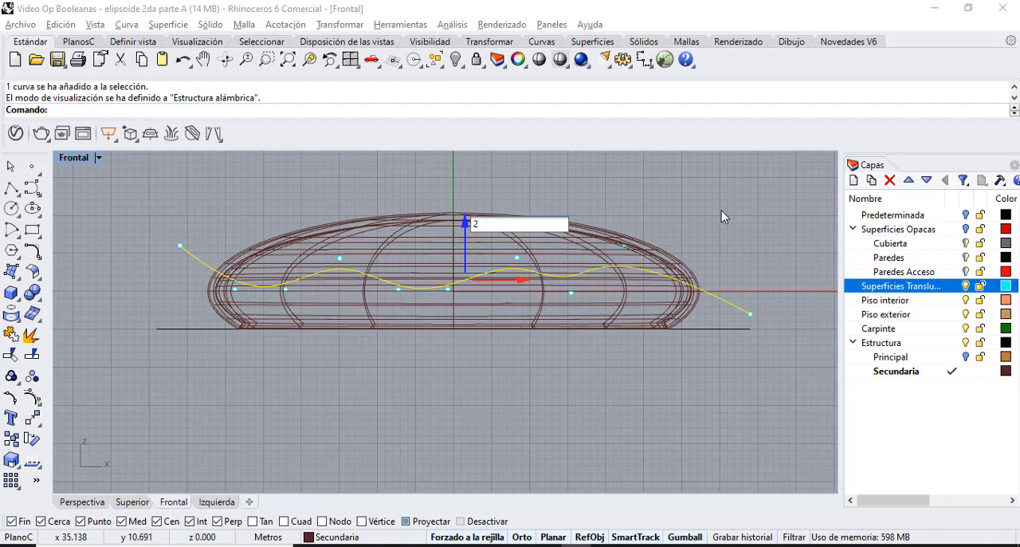
key("Return")
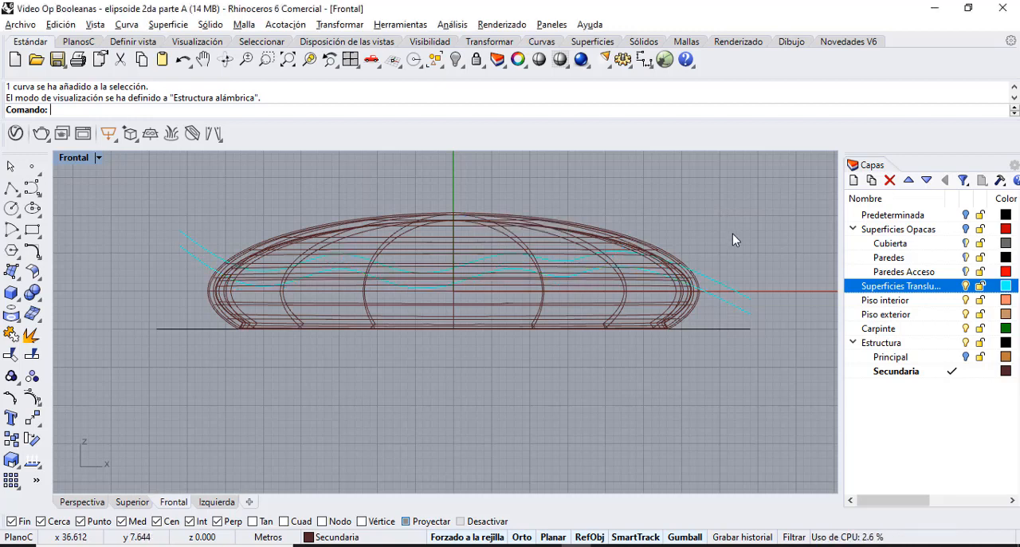
Extrude both wavy curves 30 m to both sides and show the result shaded in the perspective view.
type("e")
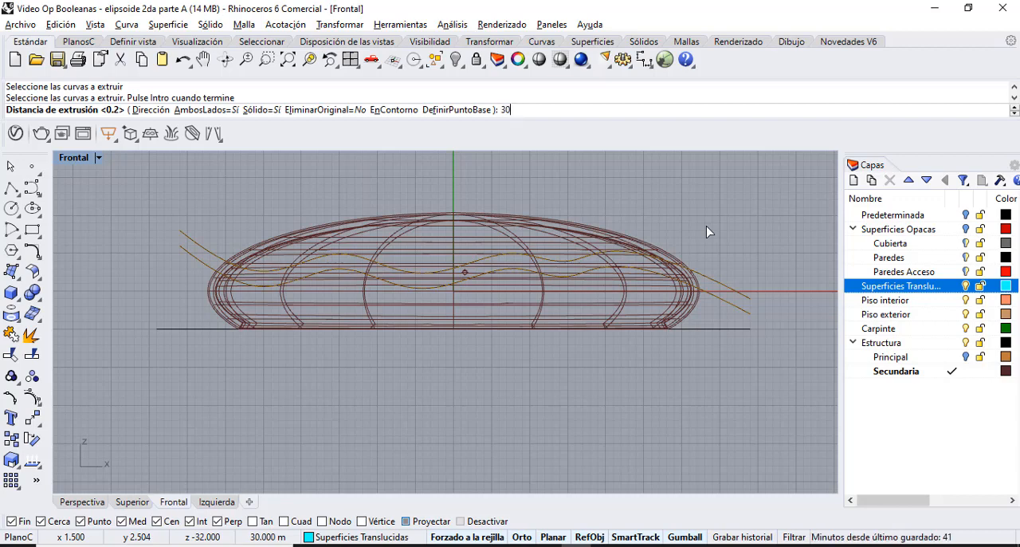
key("Return")
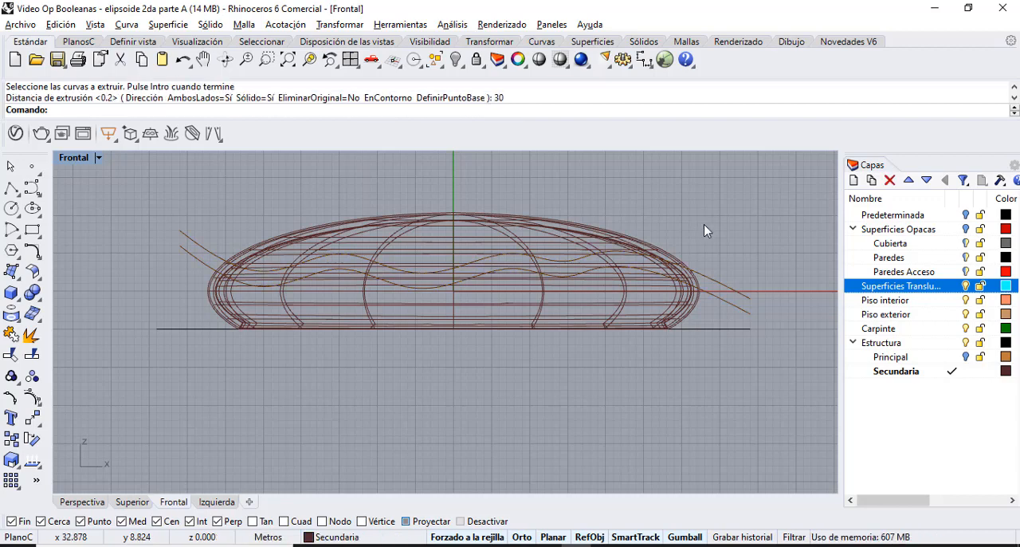
double_click(73, 157)
double_click(478, 157)
left_click(117, 159)
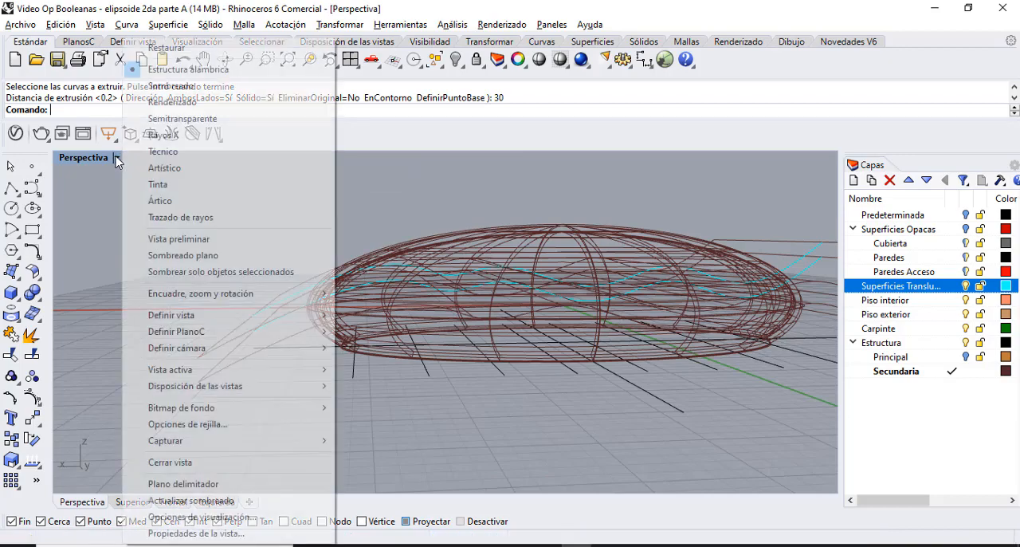
left_click(182, 118)
mouse_move(399, 269)
right_mouse_down()
mouse_move(454, 290)
mouse_move(454, 309)
mouse_move(372, 235)
mouse_move(288, 255)
right_mouse_up()
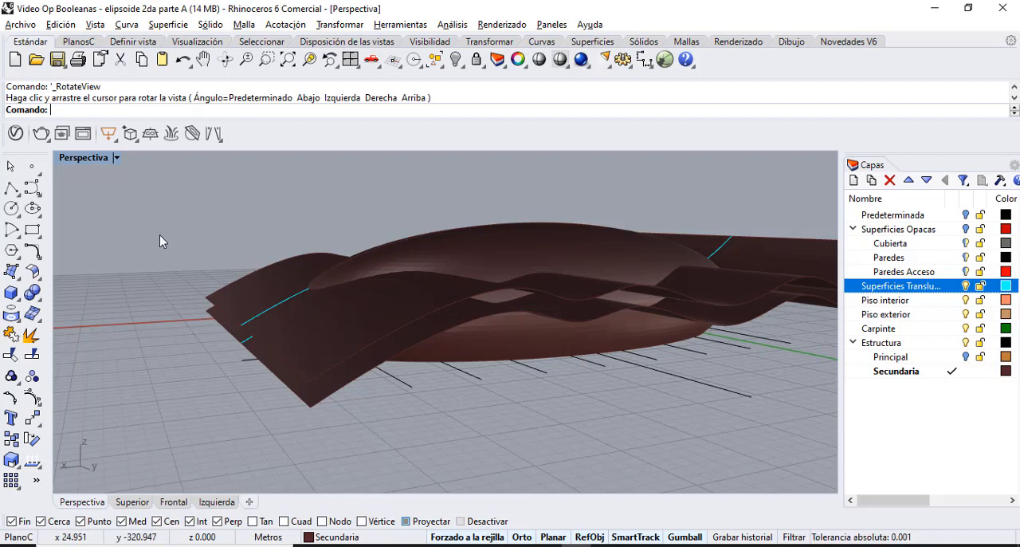
Boolean split the Secundaria shell, using the two wavy extruded surfaces as cutters.
left_click(35, 295)
left_click(116, 301)
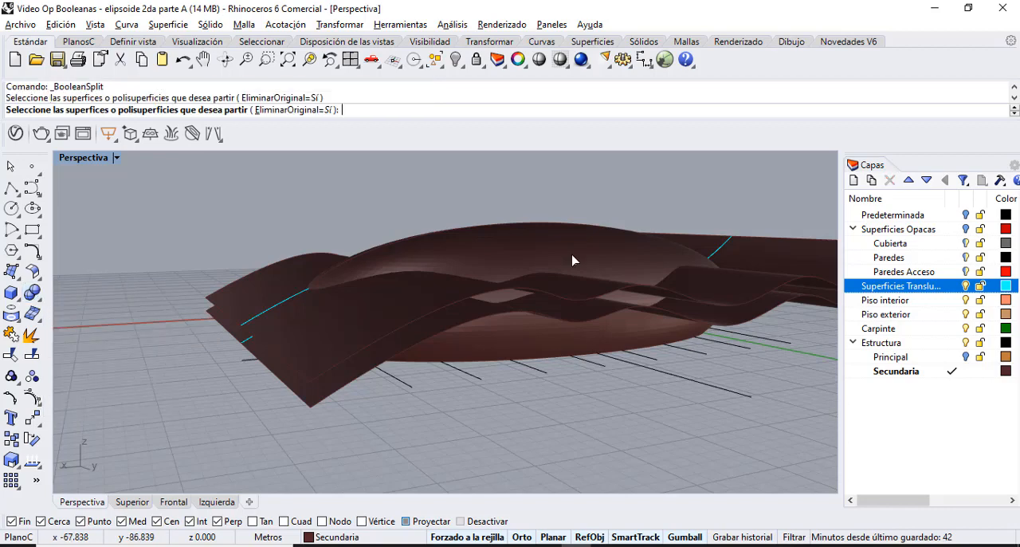
left_click(572, 260)
key("Return")
left_click(239, 295)
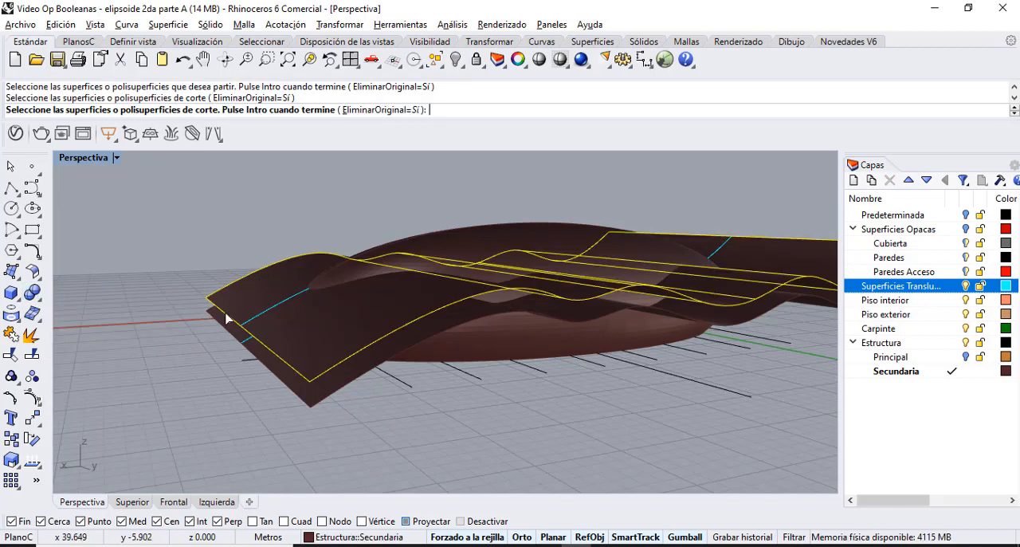
left_click(221, 323)
key("Return")
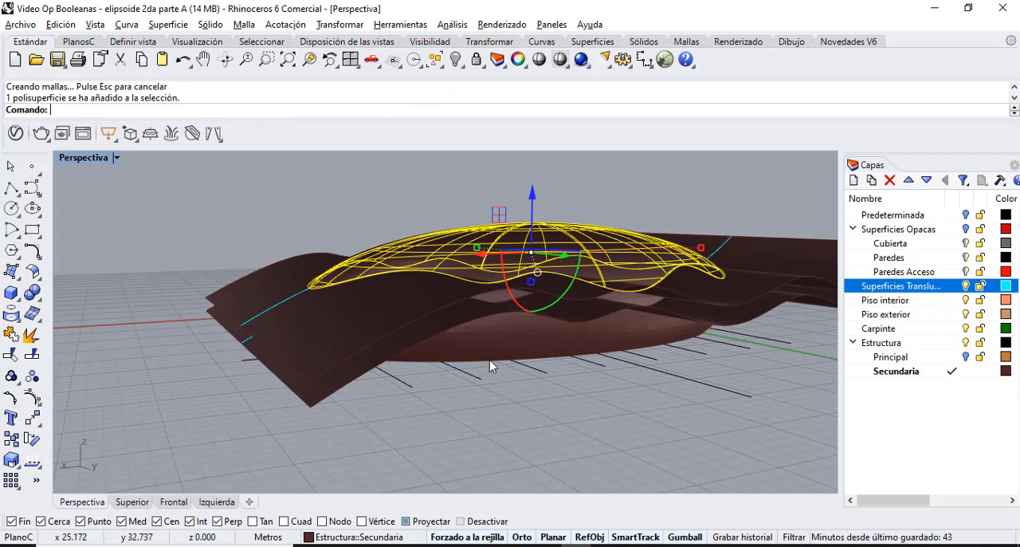
Delete the two wavy extruded surfaces that cut through the Secundaria shell.
key("Delete")
scroll(456, 327, "up", 3)
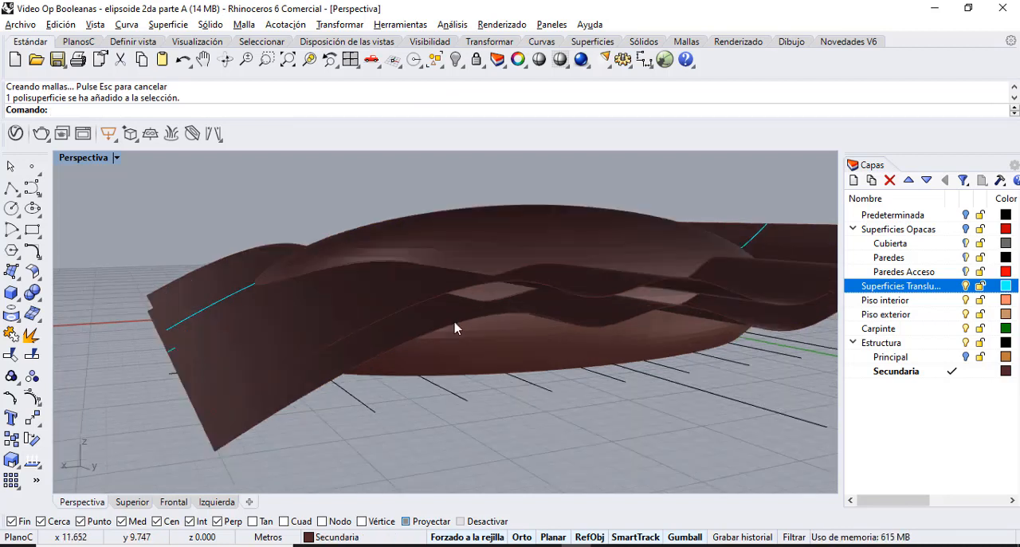
left_click(190, 299)
key("Delete")
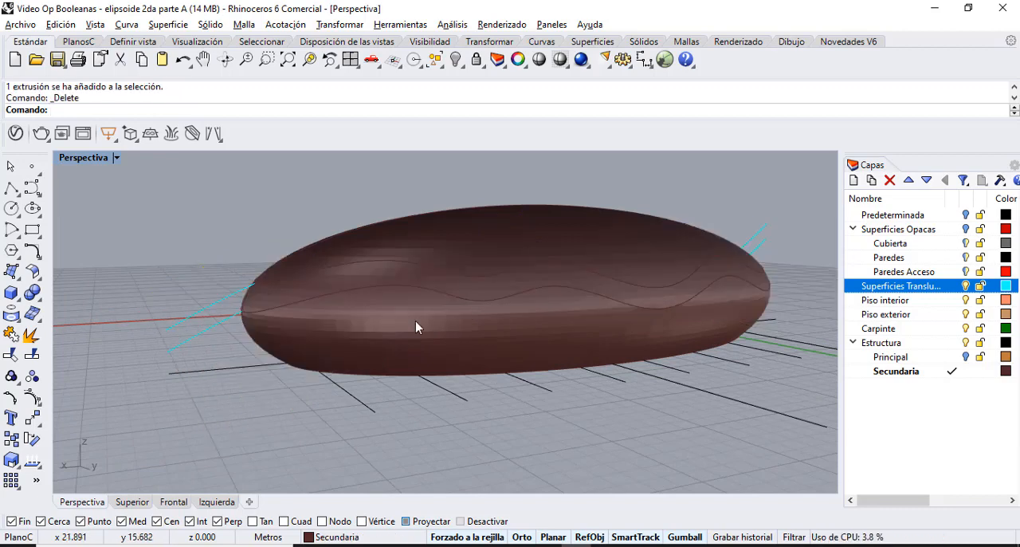
Move the wavy middle band of the split shell to the Superficies Translucidas layer.
scroll(581, 284, "up", 3)
left_click(582, 279)
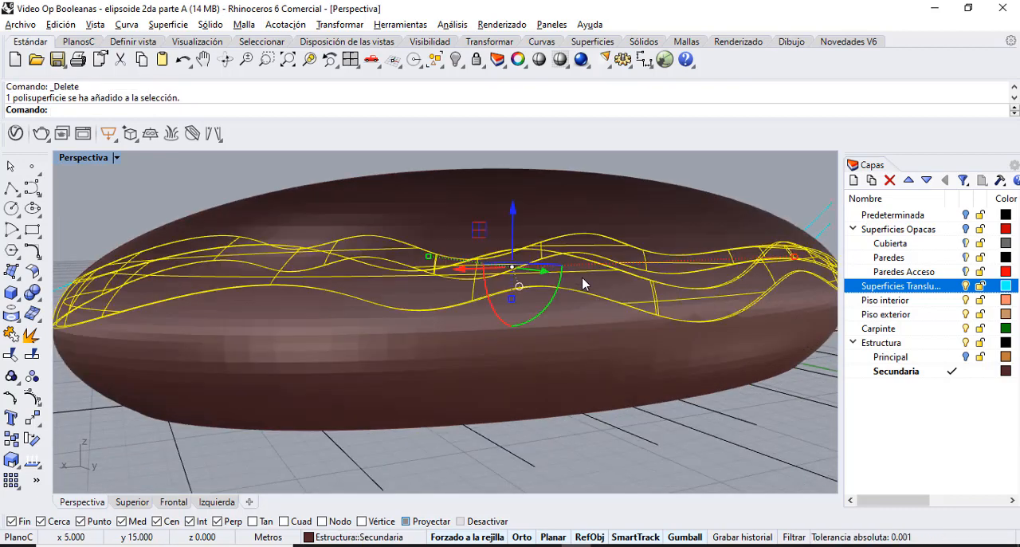
left_click(927, 287)
right_click(928, 285)
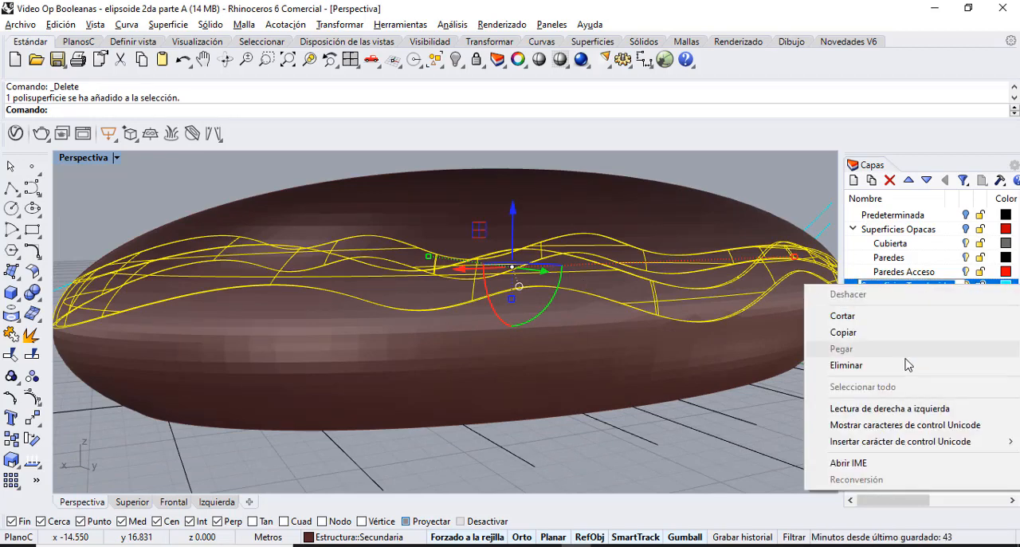
left_click(931, 283)
right_click(931, 285)
left_click(899, 481)
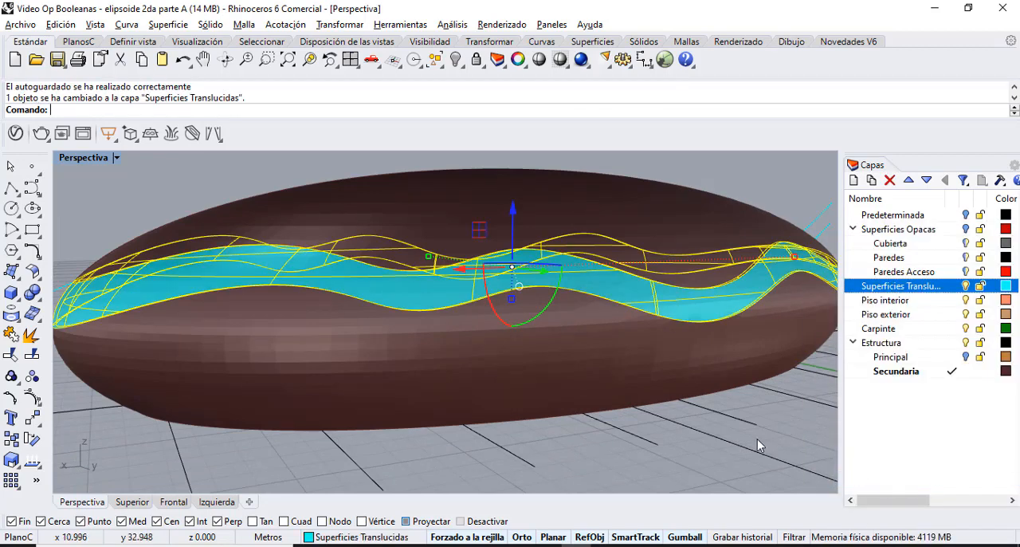
left_click(713, 432)
Undo back to before the wavy cutting surfaces were deleted, and turn on the Superficies Opacas layer.
right_click_drag(360, 232, 221, 325)
left_click_drag(221, 327, 221, 328)
scroll(360, 236, "down", 3)
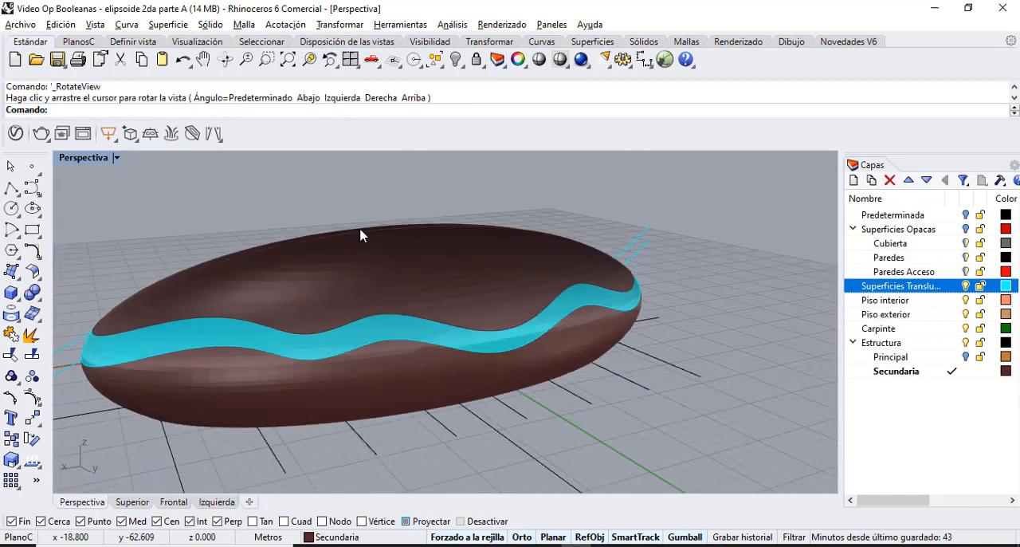
left_click(328, 279)
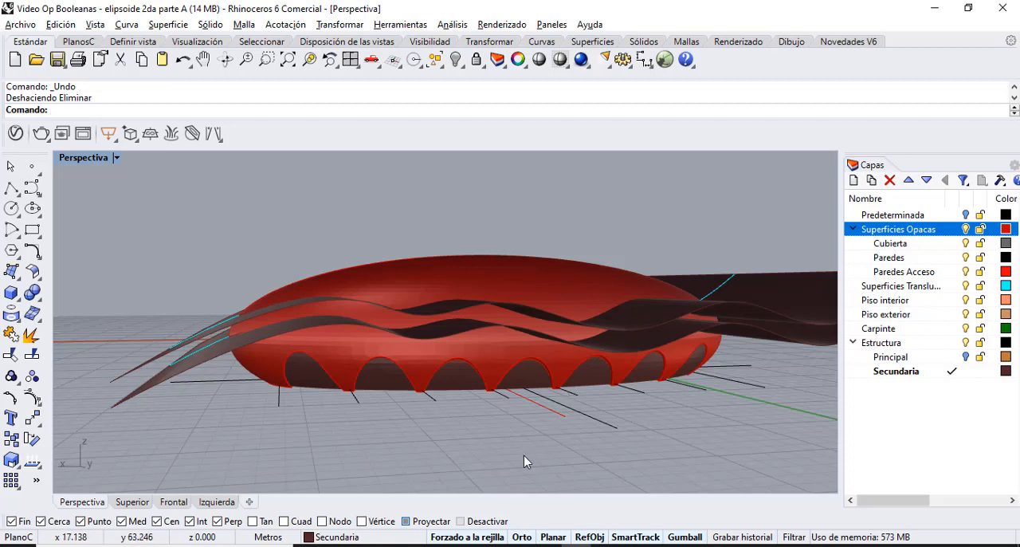
Boolean split the red opaque shell and the Secundaria shell inside it with the two wavy surfaces, then delete the cutting surfaces.
left_click(226, 59)
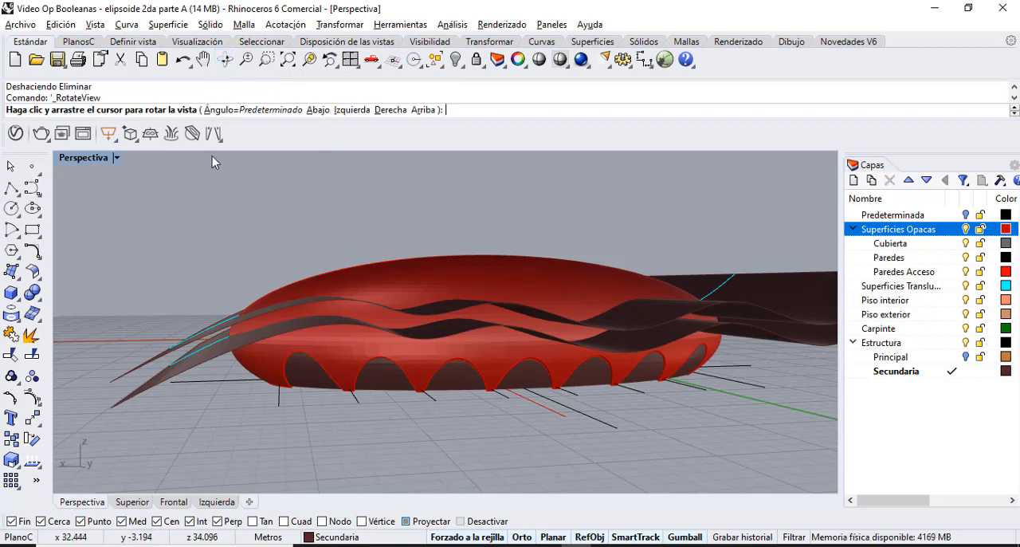
left_click_drag(212, 158, 295, 246)
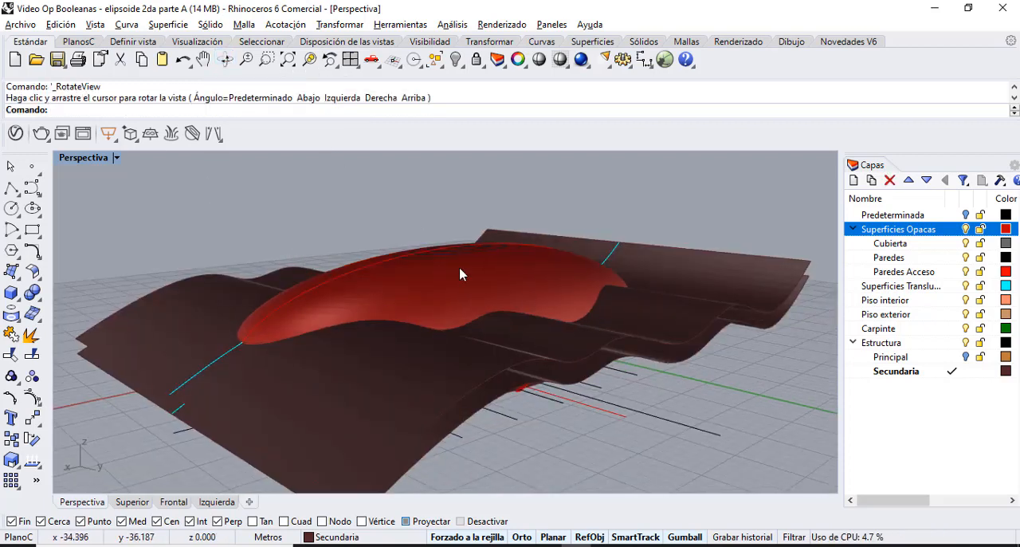
left_click(37, 301)
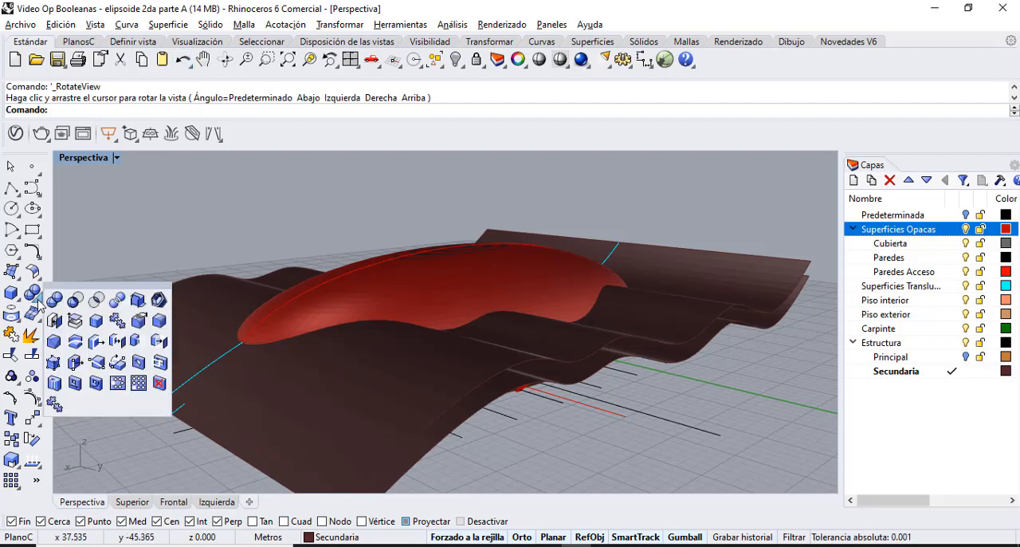
left_click(117, 300)
left_click(409, 269)
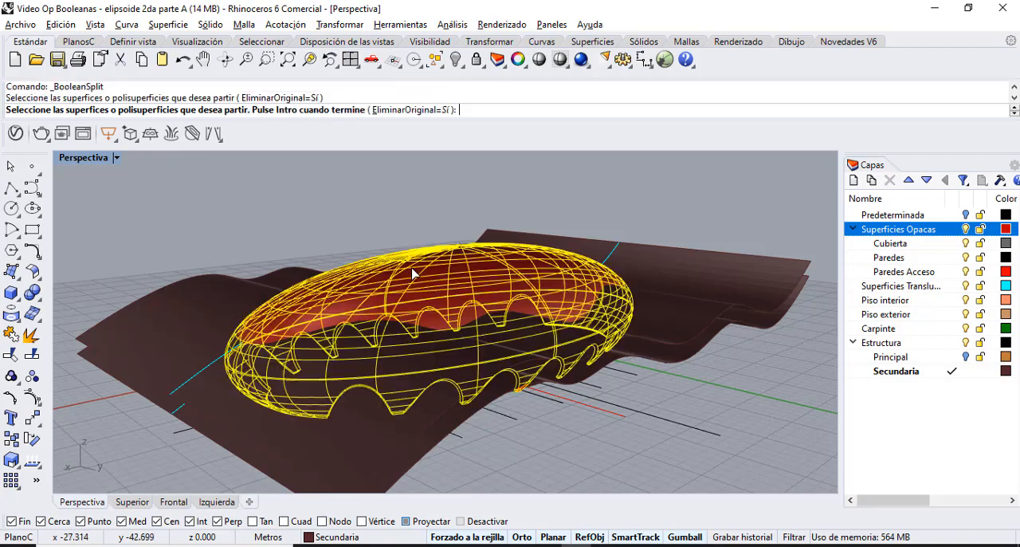
left_click(224, 59)
left_click_drag(510, 271, 479, 327)
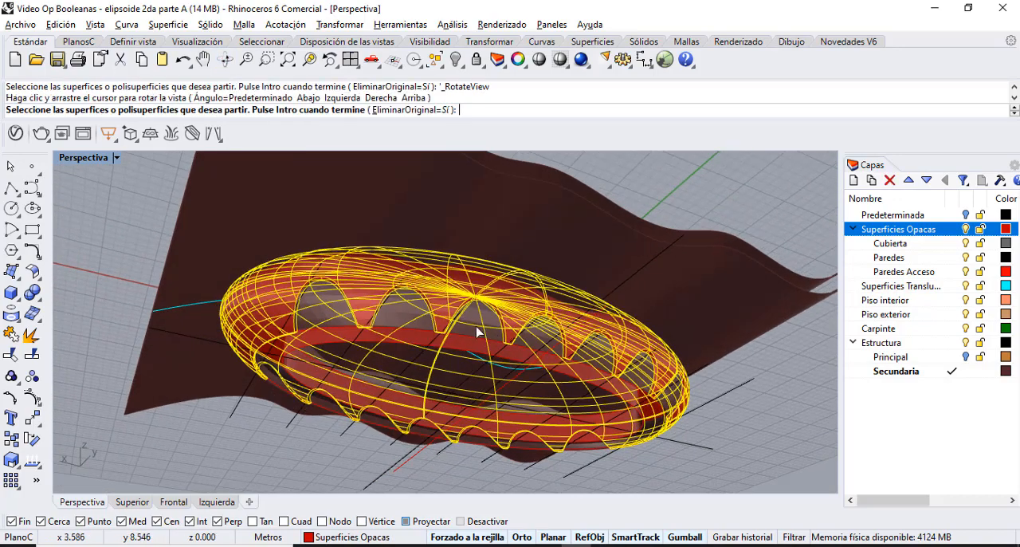
left_click(397, 319)
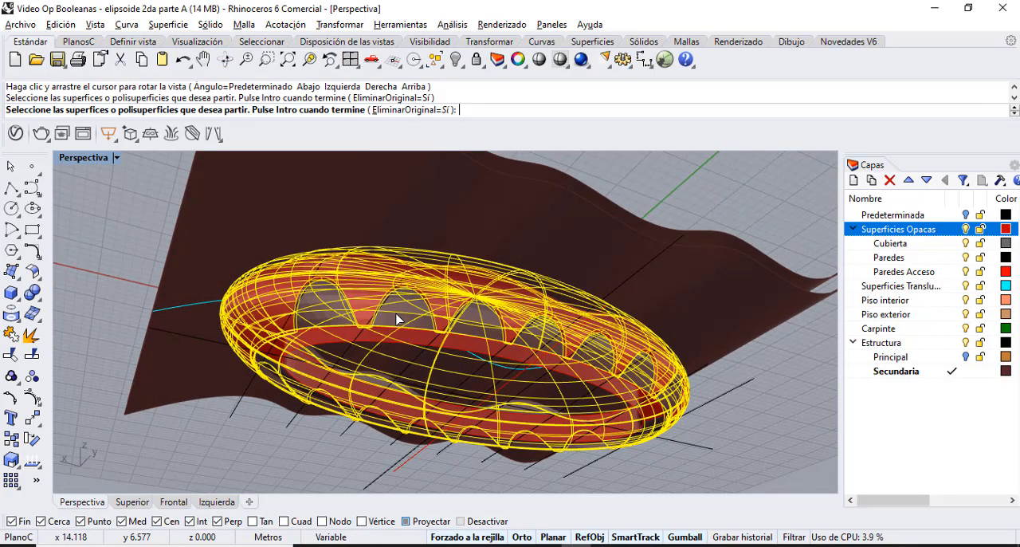
key("Return")
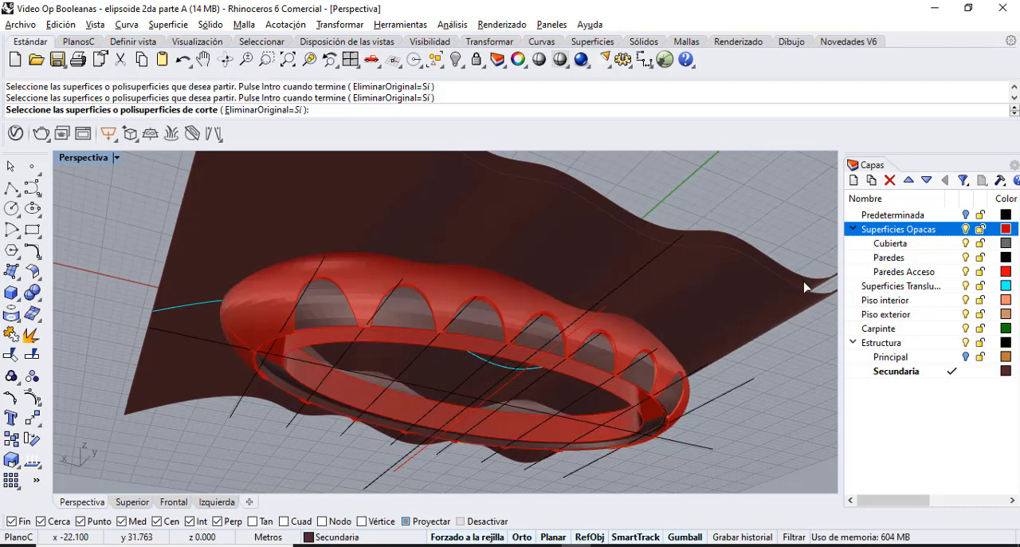
right_click_drag(813, 287, 177, 428)
left_click(174, 403)
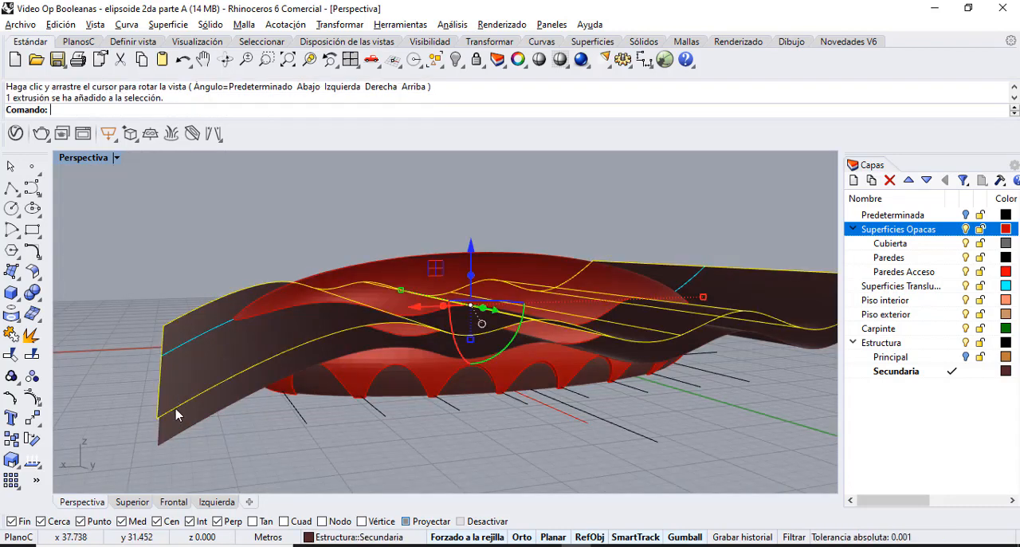
key("Delete")
Move the upper piece of the split red shell to the Cubierta layer.
left_click(428, 281)
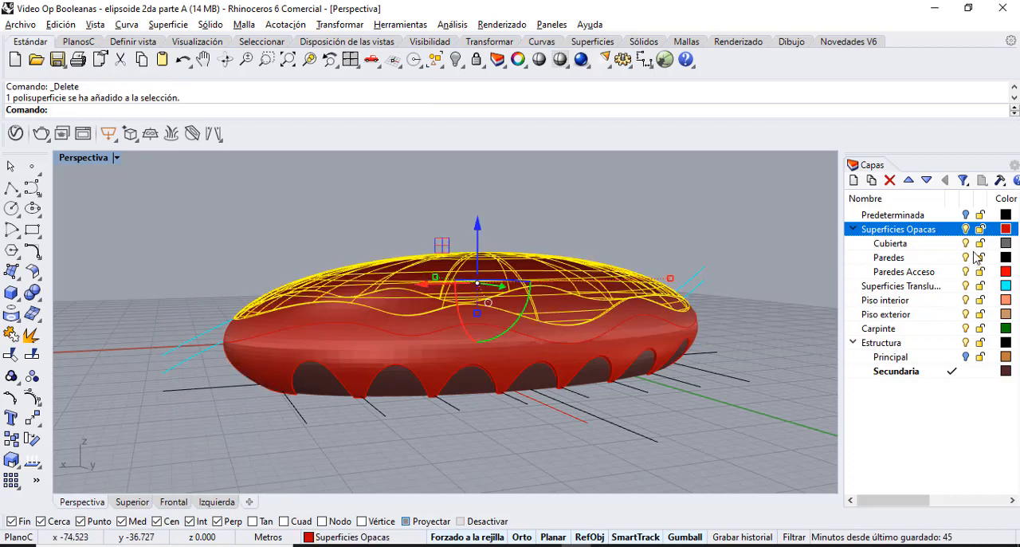
right_click(926, 246)
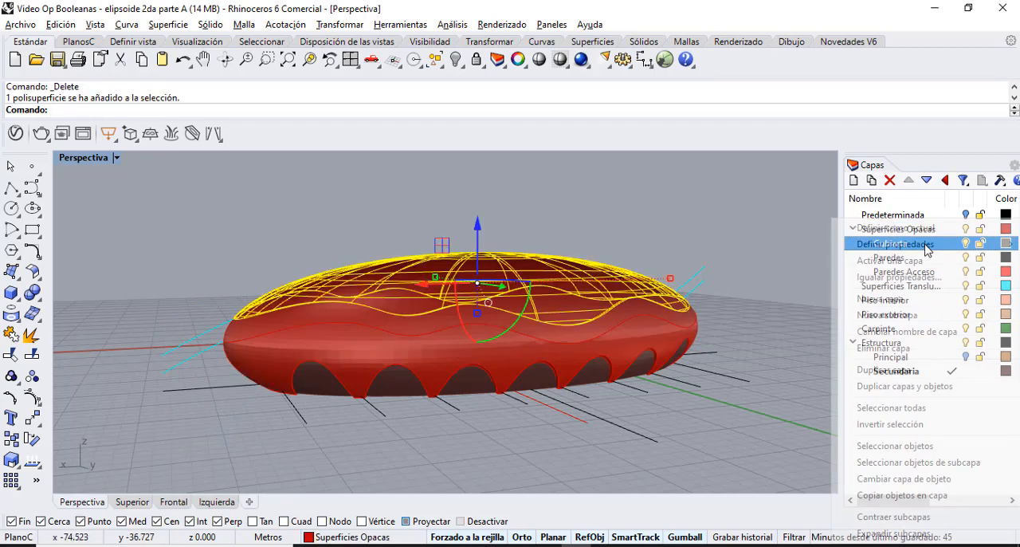
left_click(904, 478)
Move the wavy middle band of the red shell to the Superficies Translucidas layer.
left_click(591, 336)
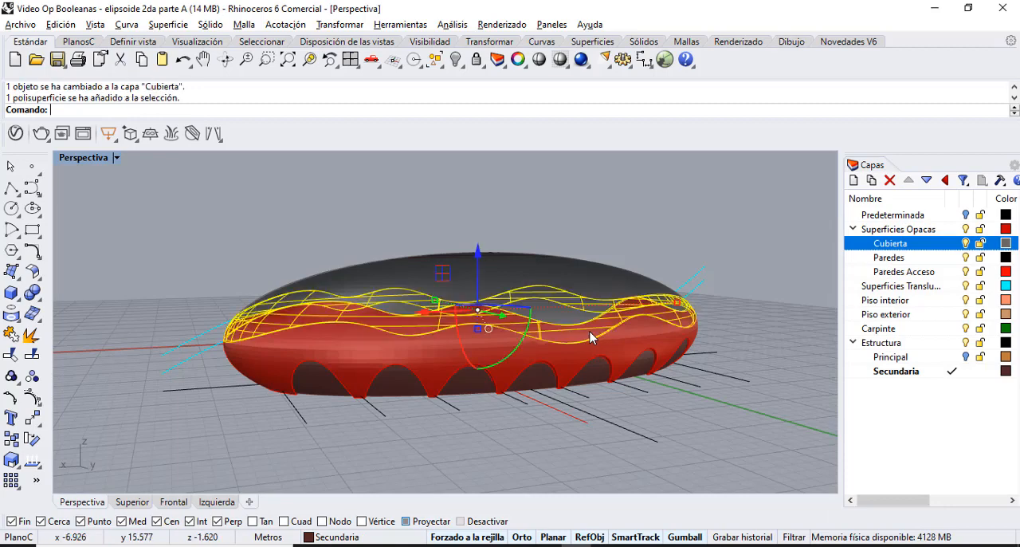
left_click(941, 287)
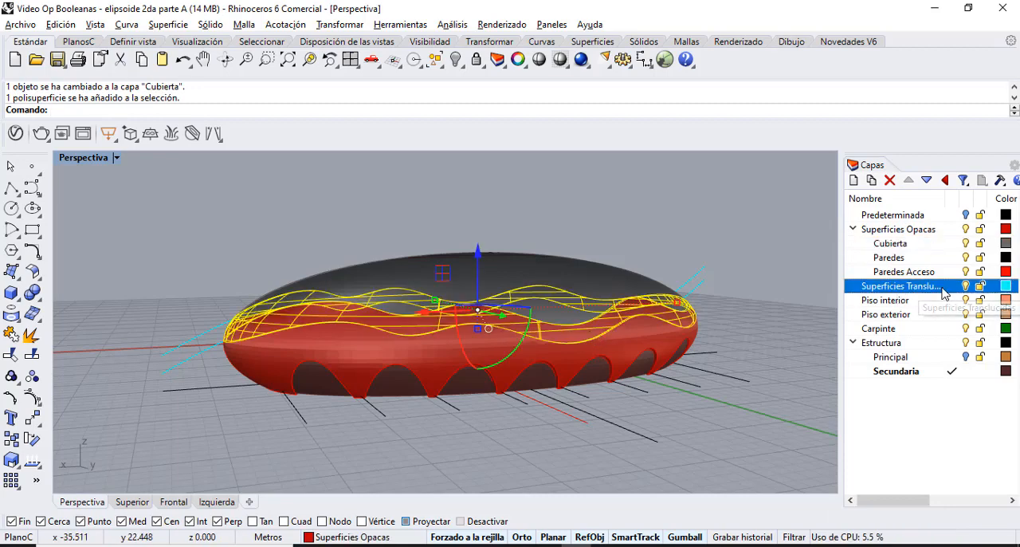
right_click(946, 289)
left_click(904, 478)
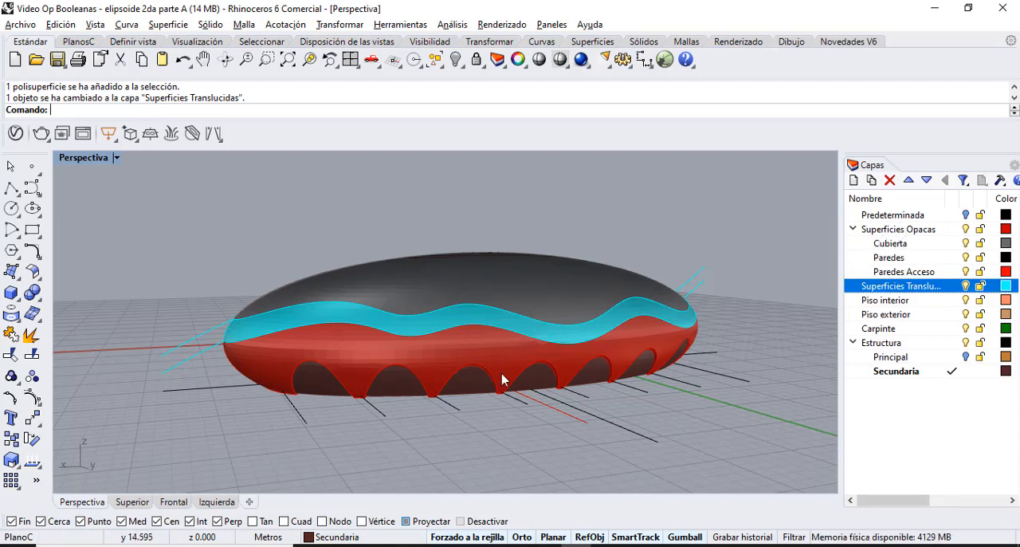
Delete the lower piece of the split Secundaria shell inside the red walls.
left_click(468, 391)
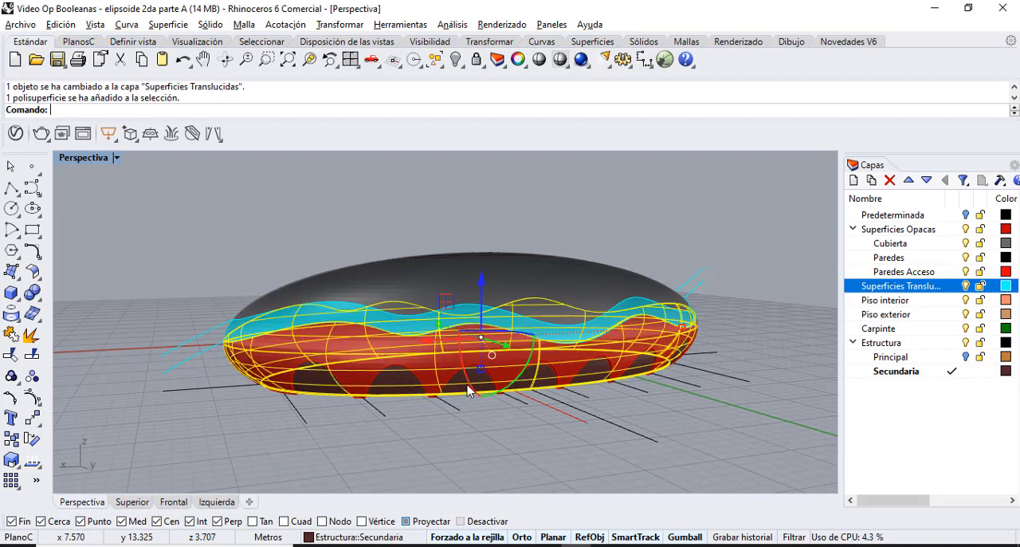
key("Delete")
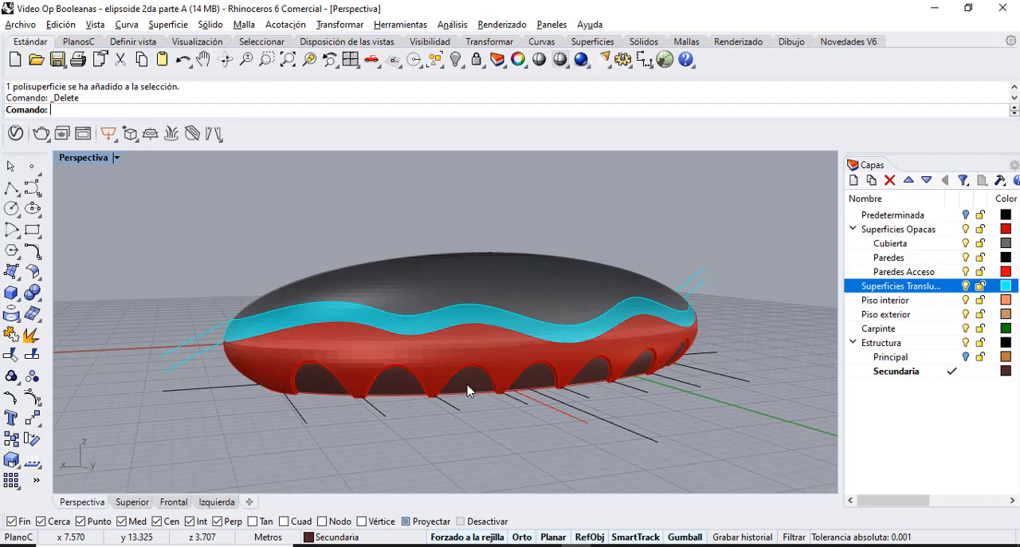
left_click(468, 386)
key("Delete")
right_click_drag(469, 387, 385, 301)
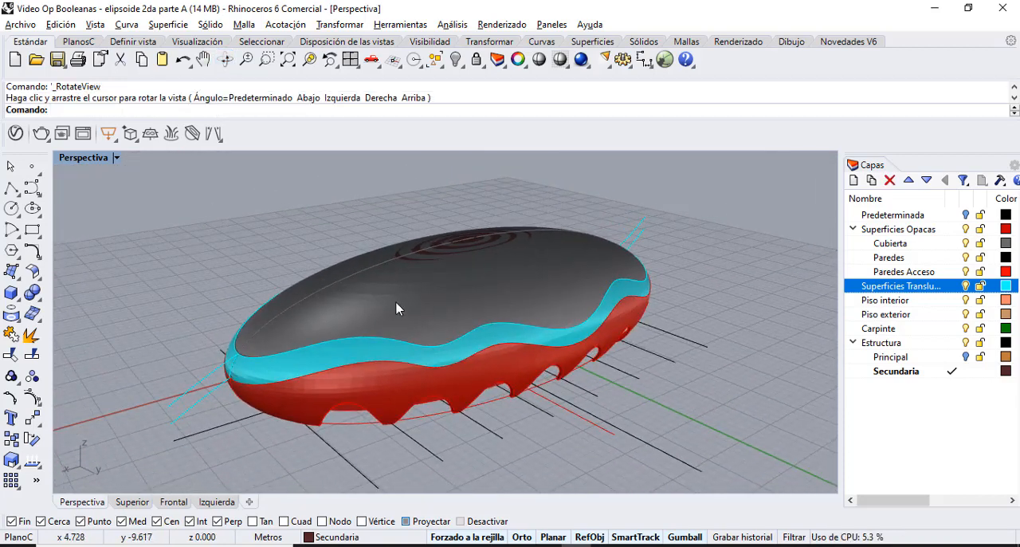
Turn off the Superficies Opacas, Cubierta and Superficies Translucidas layers, and move the inner wavy band to Superficies Translucidas.
left_click(966, 229)
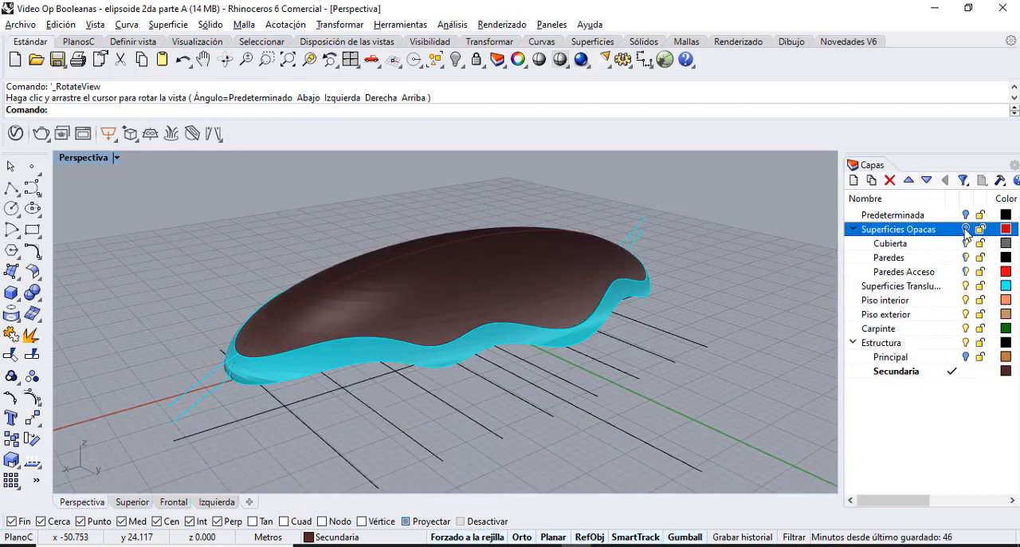
left_click(965, 243)
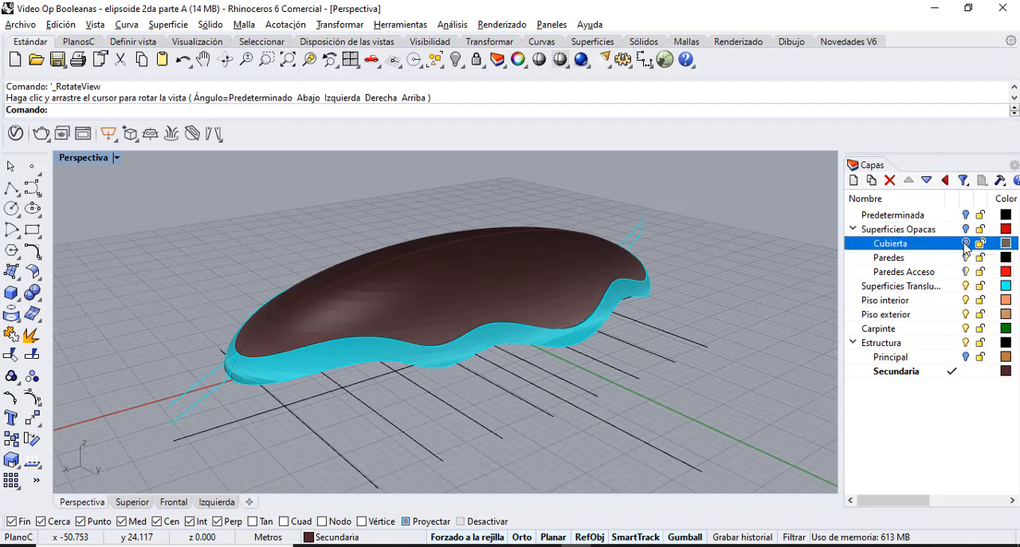
left_click(965, 289)
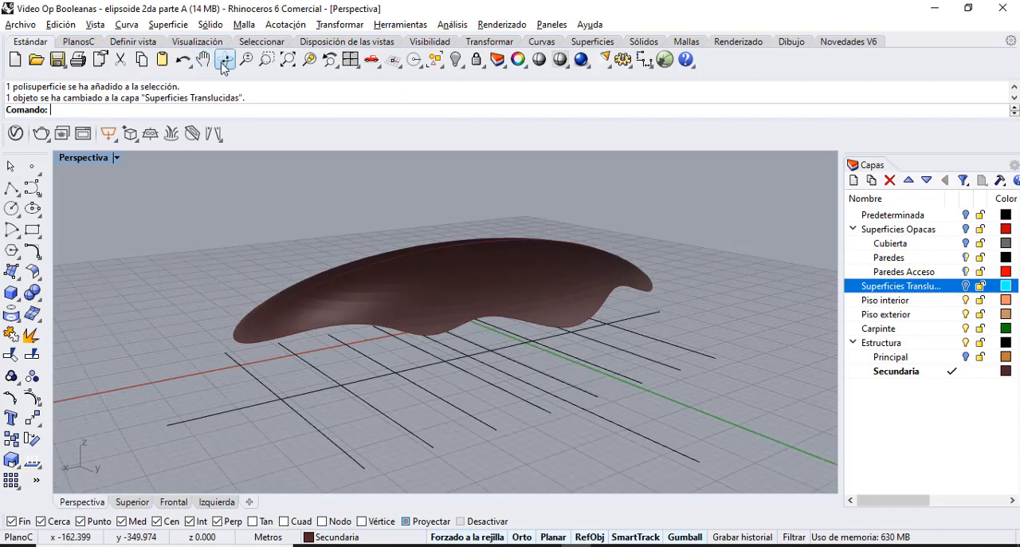
Create contour curves on the Secundaria roof shell along the building's long axis, spaced 1.8 m apart.
left_click(224, 62)
left_click_drag(394, 301, 515, 311)
scroll(515, 311, "up", 5)
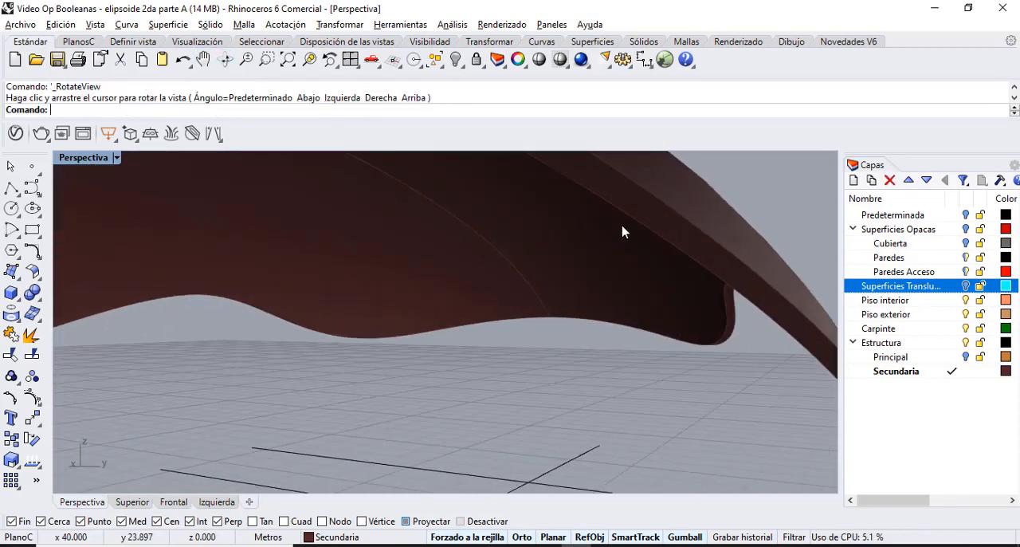
scroll(621, 233, "down", 7)
left_click(226, 60)
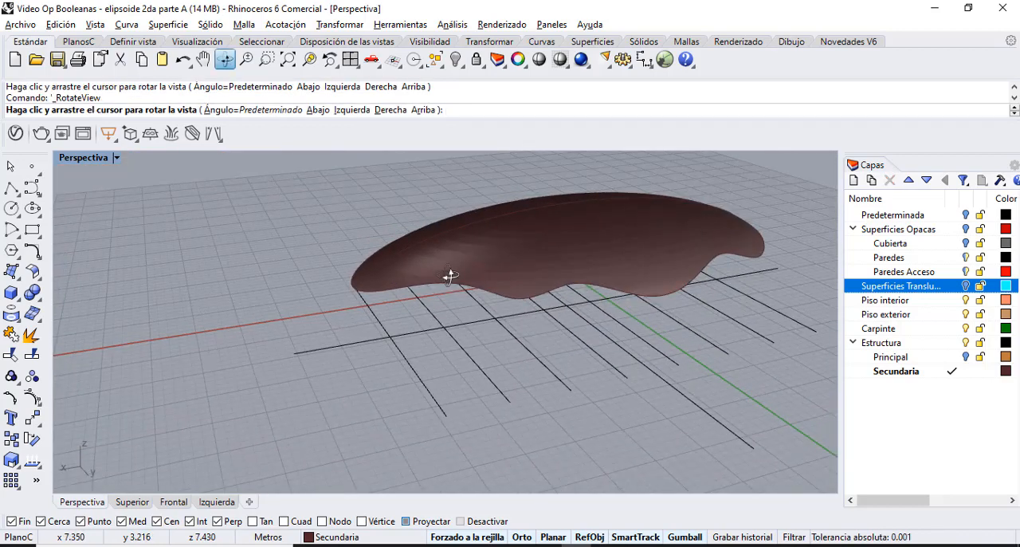
left_click_drag(449, 276, 452, 278)
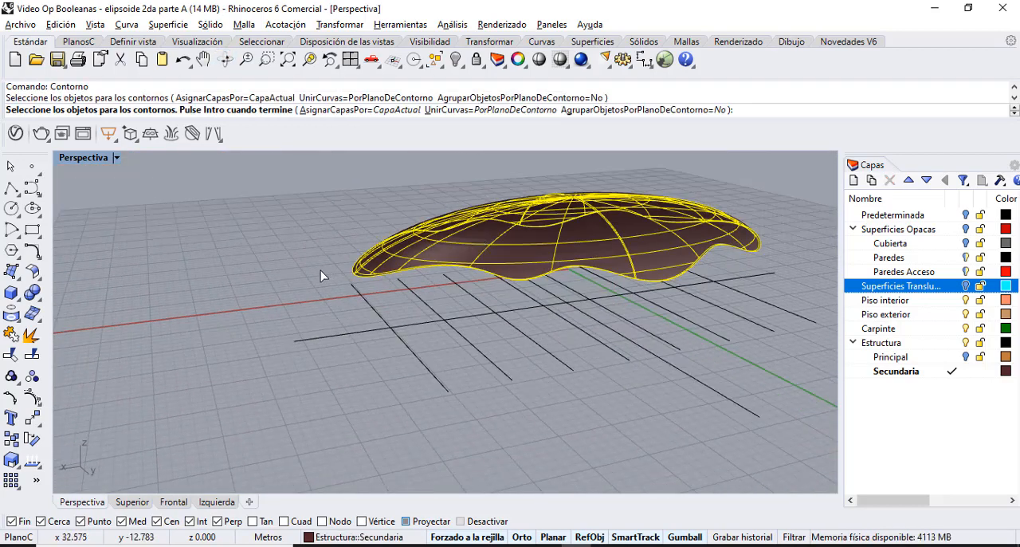
key("Return")
left_click(291, 303)
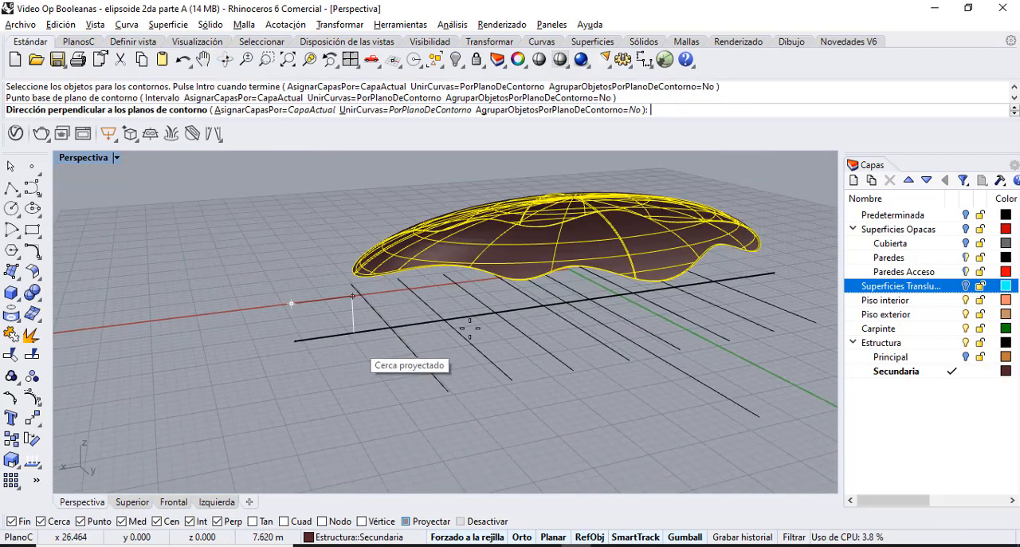
left_click(772, 276)
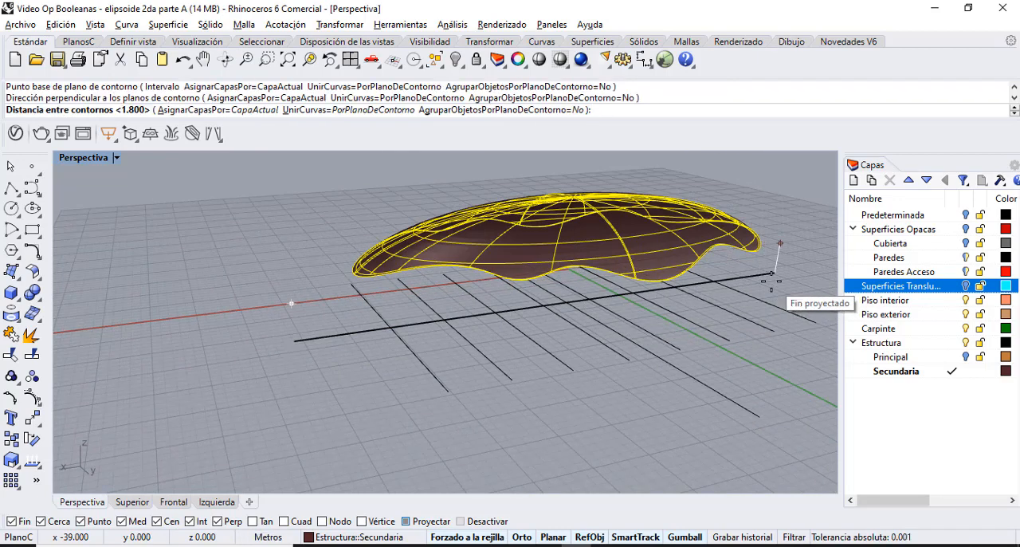
key("Return")
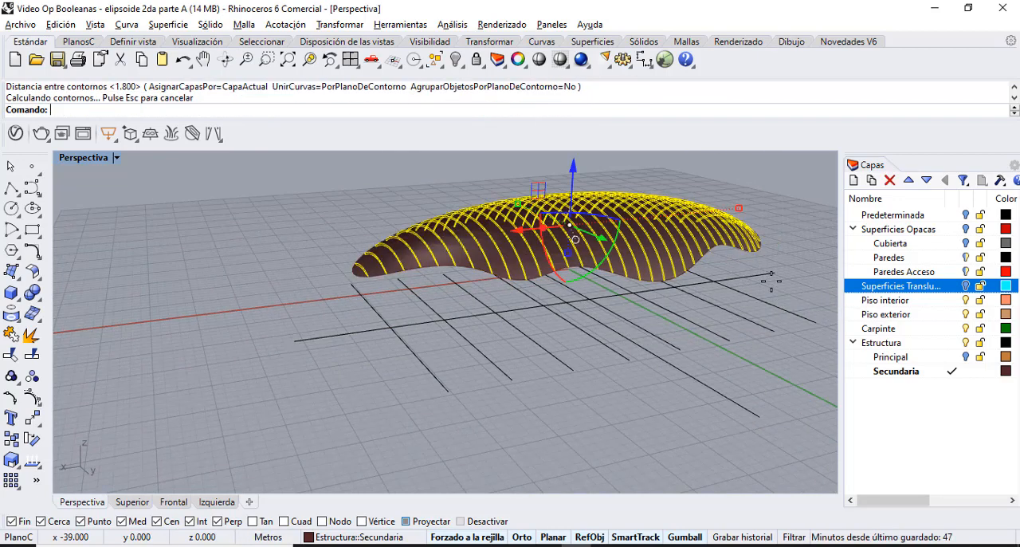
Extrude the lengthwise series of contour curves 0.075 m to both sides as solid ribs.
type("ExtrusiónDeCrv")
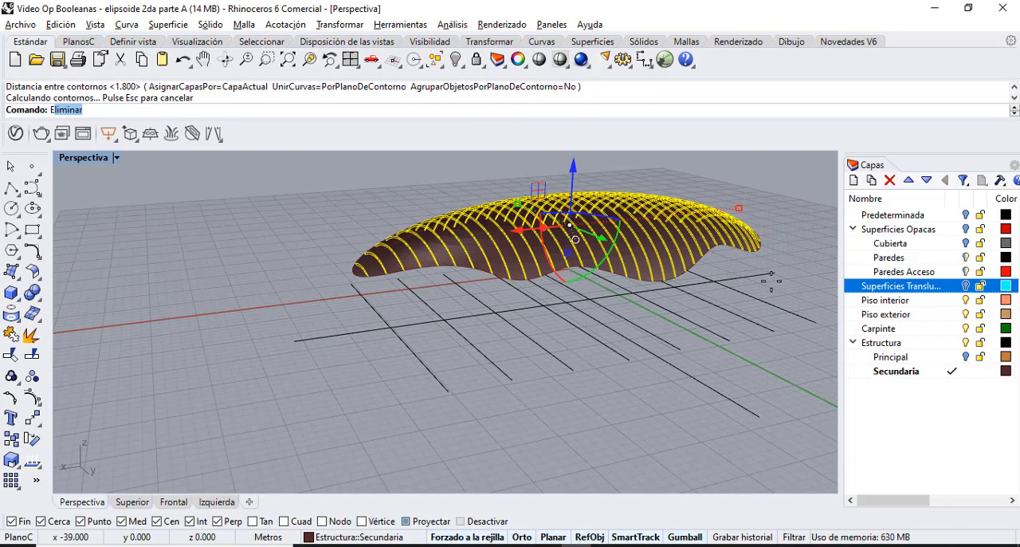
key("Return")
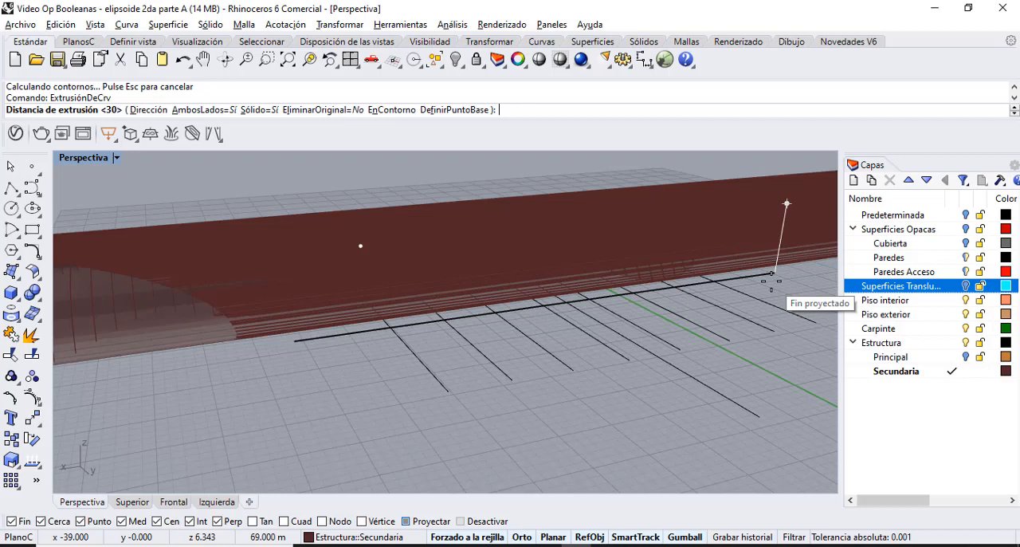
type("075")
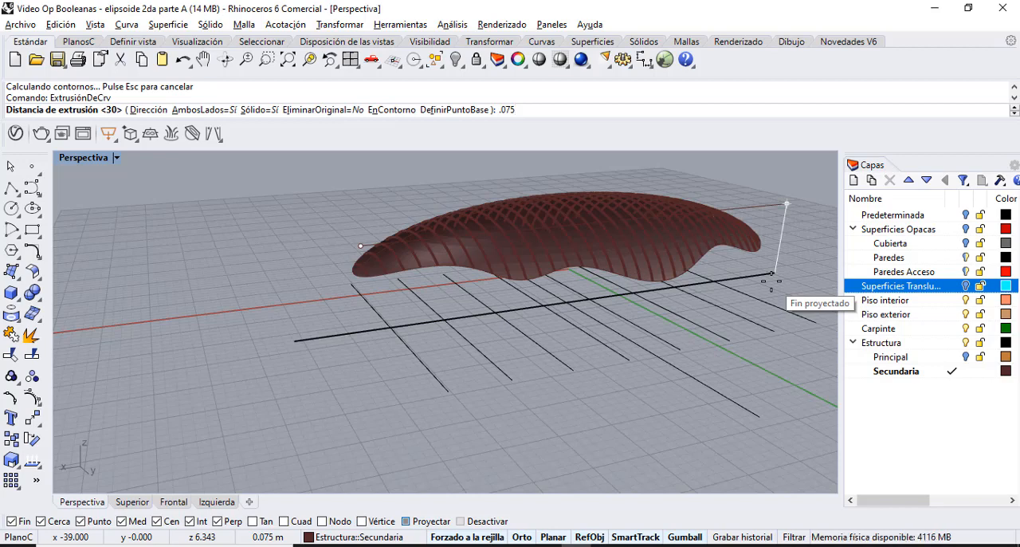
key("Return")
key("Escape")
scroll(491, 254, "up", 10)
scroll(491, 255, "down", 6)
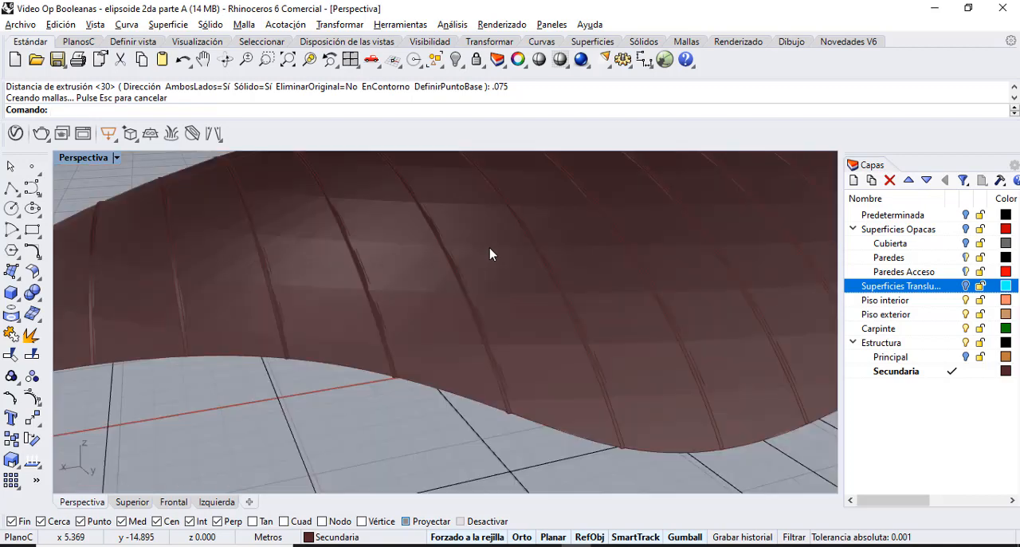
scroll(466, 298, "up", 3)
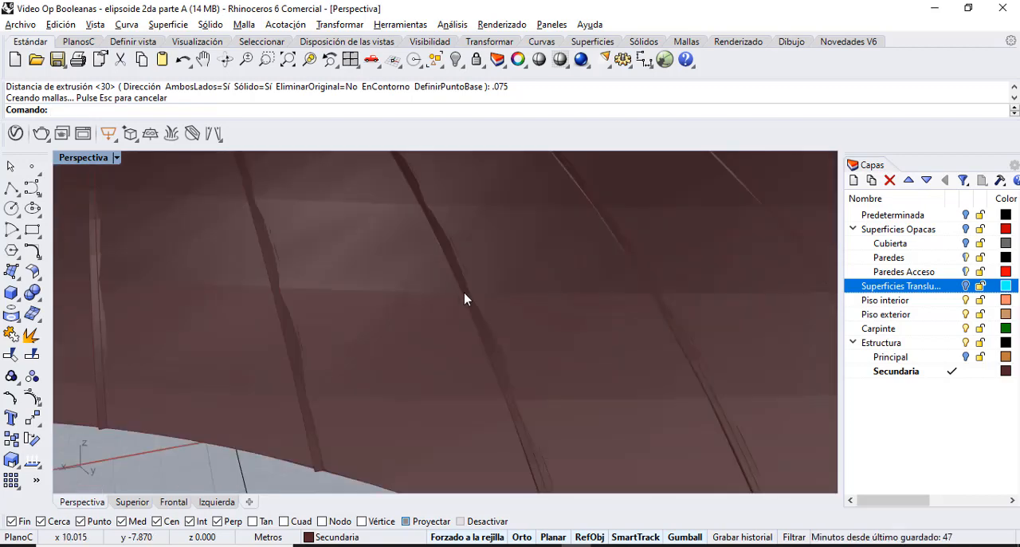
scroll(466, 299, "down", 5)
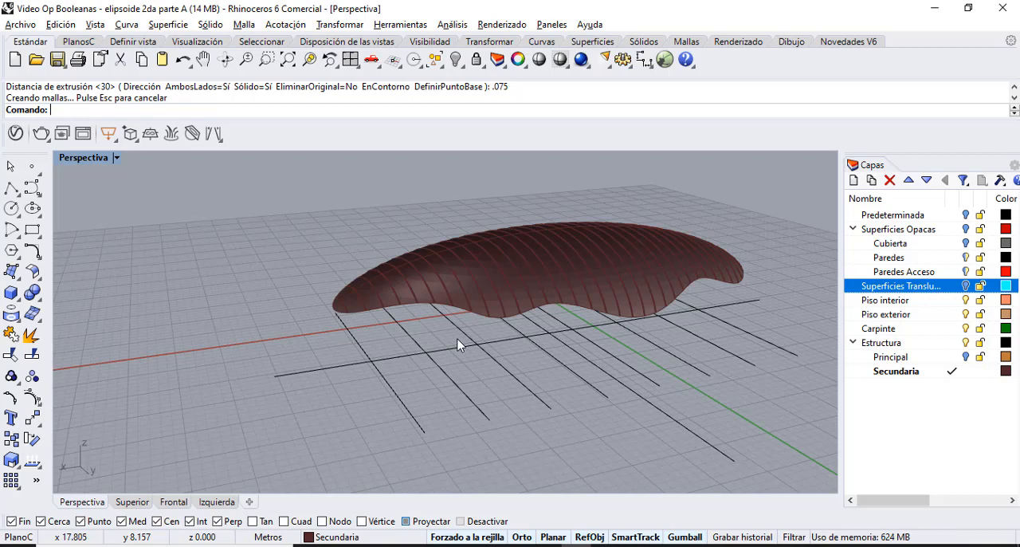
Create a second set of contours on the roof shell along the building's transverse axis, spaced 1.8 m apart.
key("Return")
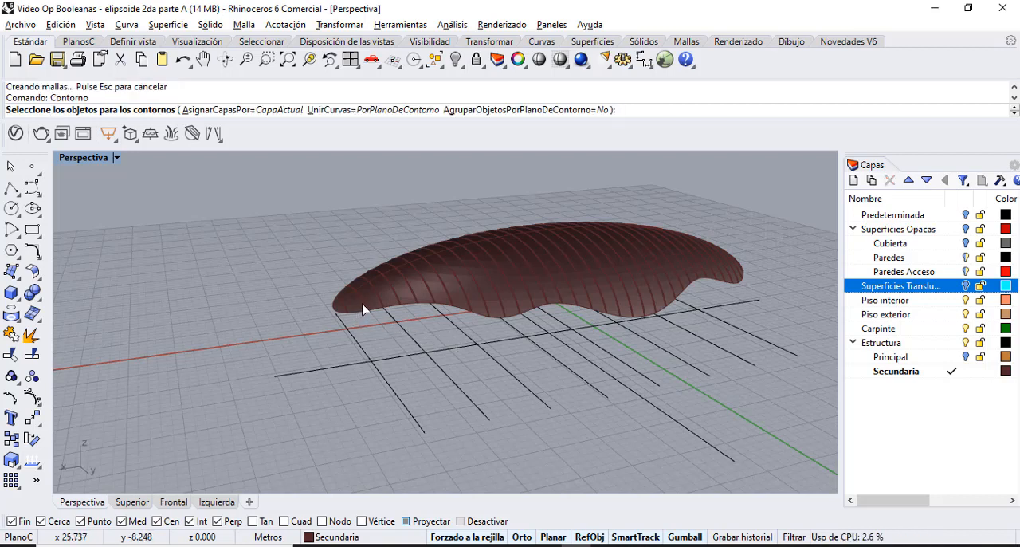
left_click(424, 300)
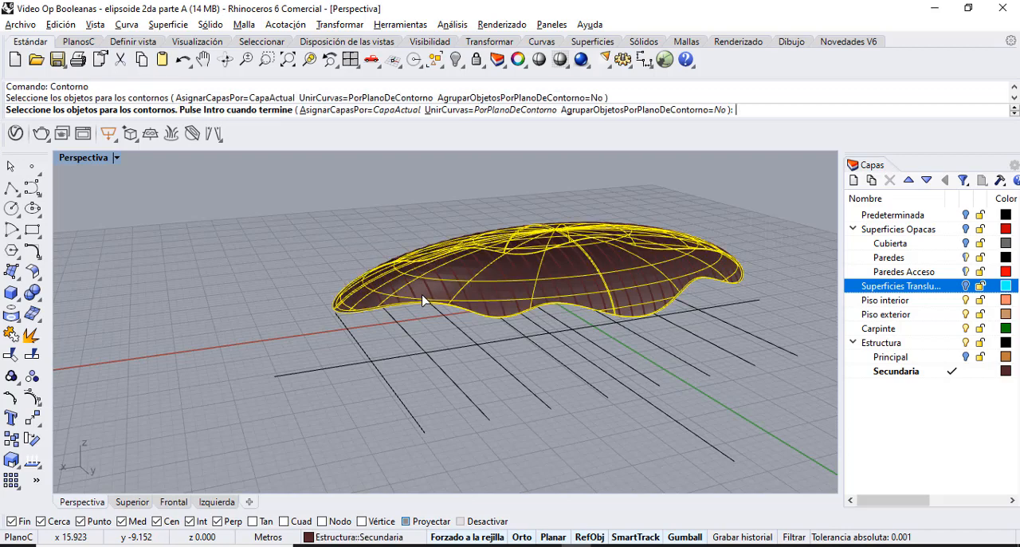
key("Return")
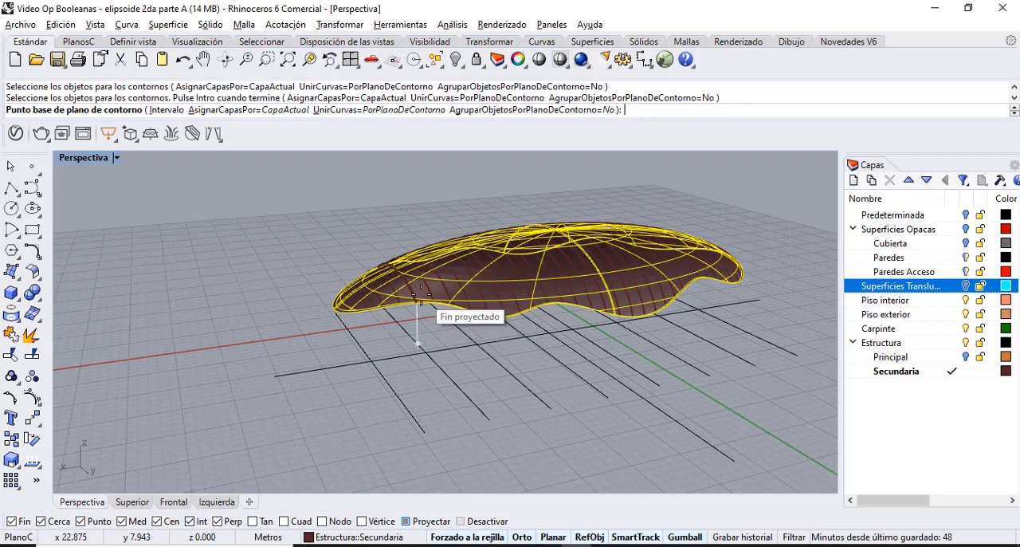
left_click(739, 462)
left_click(552, 334)
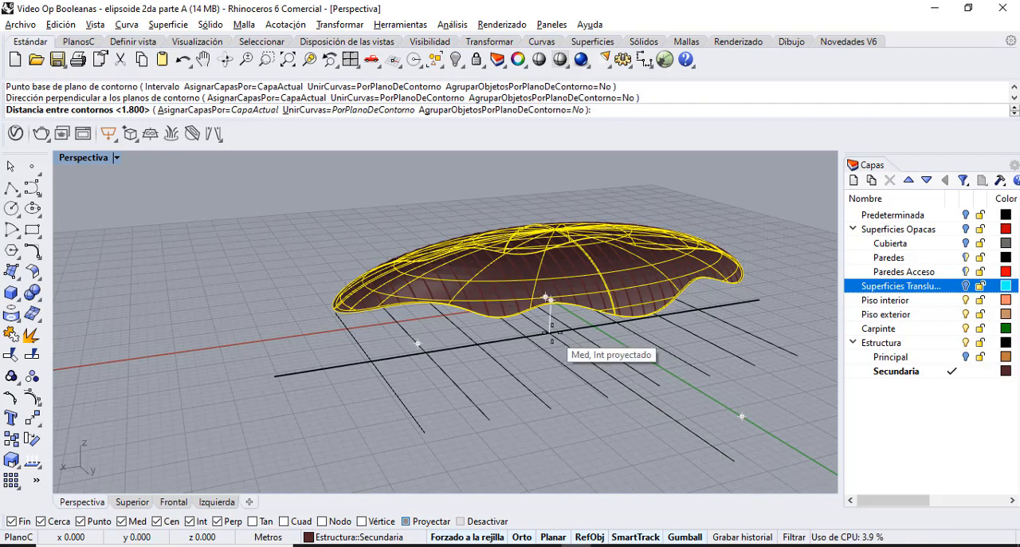
key("Return")
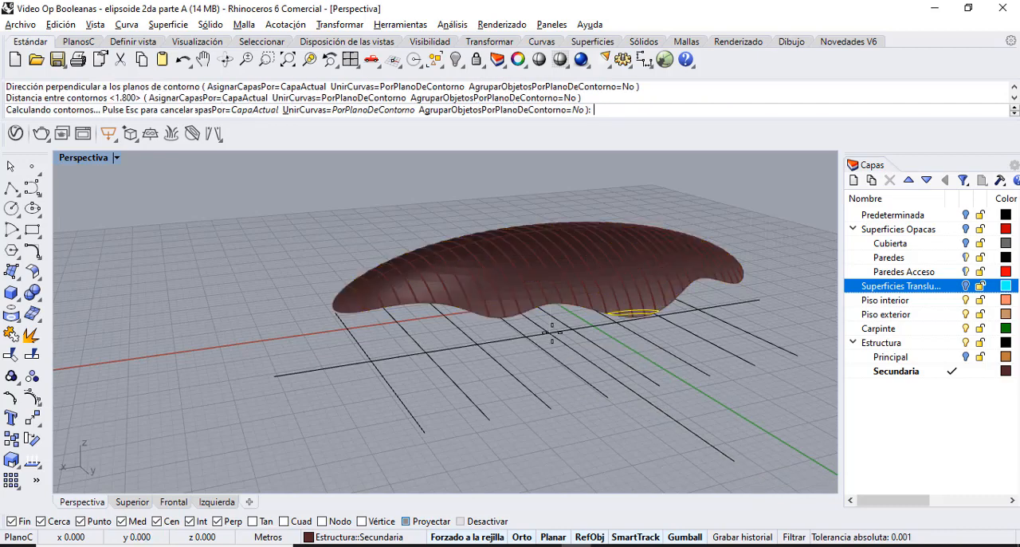
Extrude the second set of contour curves 0.075 m to both sides as solids.
type("ExtrusiónDeCrv")
key("Return")
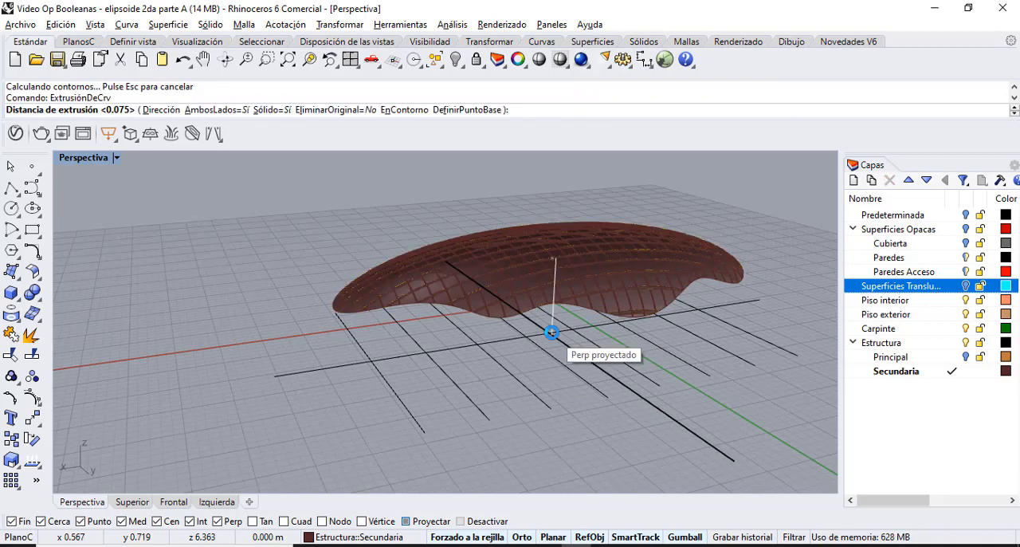
key("Return")
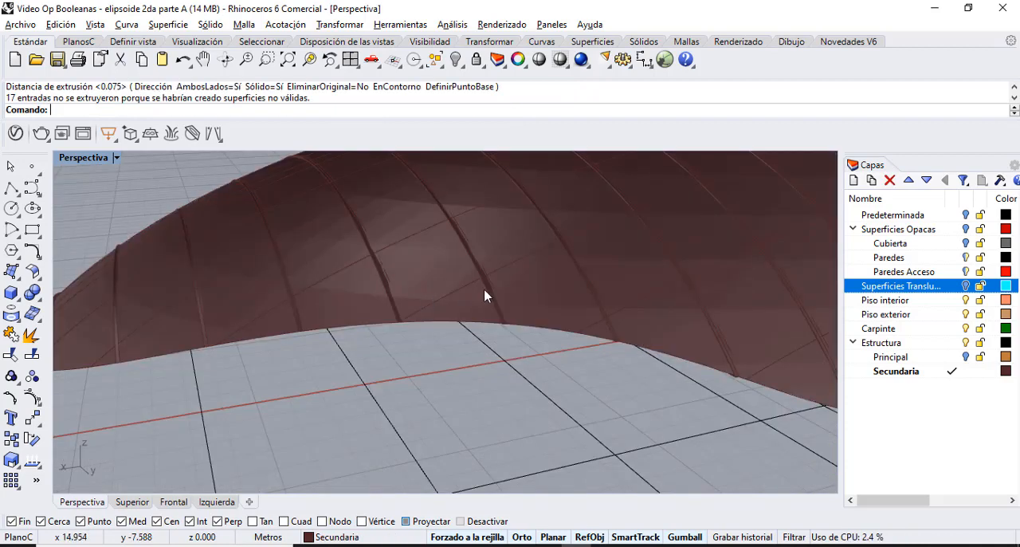
Delete the Secundaria roof shell polysurface, keeping only the grid of extruded ribs.
left_click(540, 309)
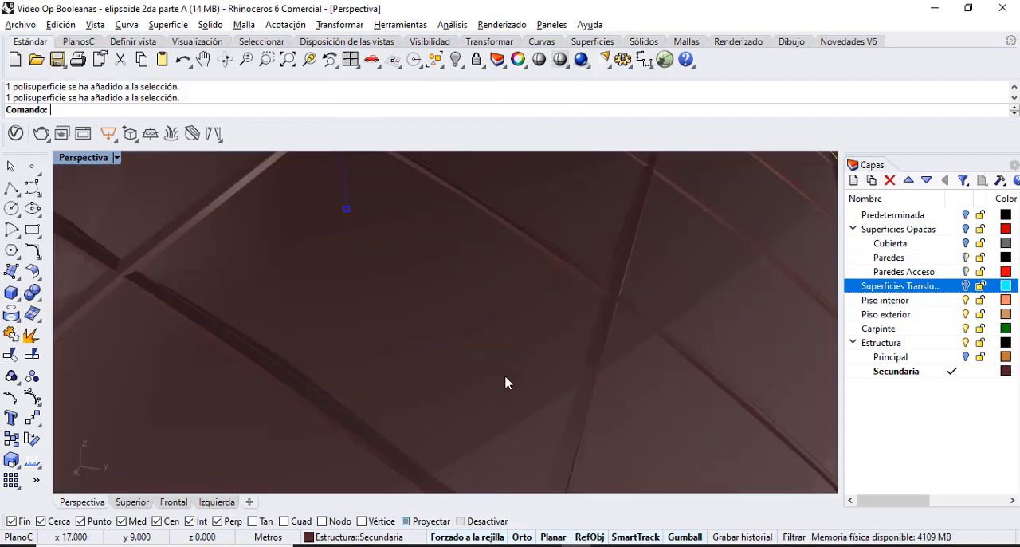
scroll(508, 383, "down", 10)
key("Delete")
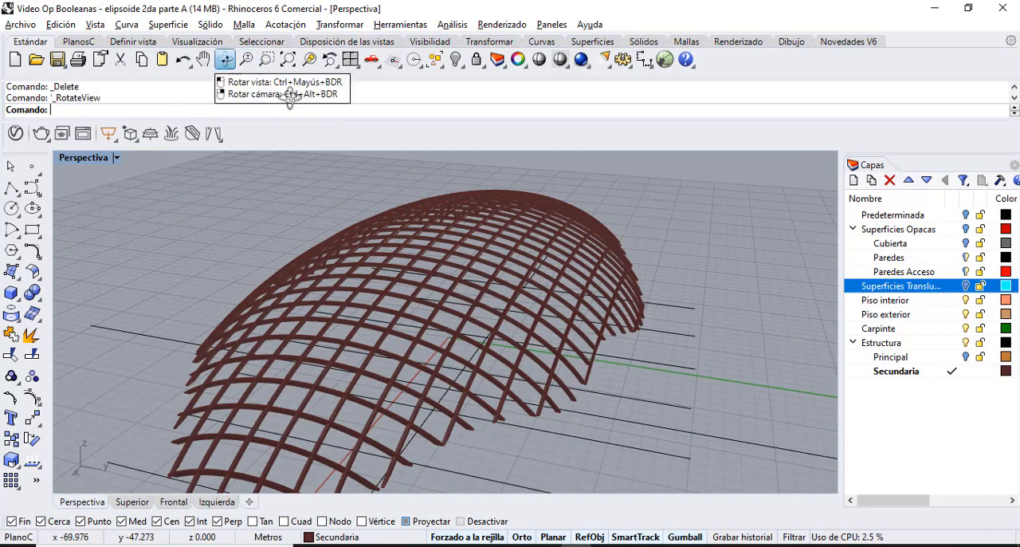
Turn on the Principal layer with the main arches and delete the loose points.
left_click(226, 59)
left_click_drag(487, 301, 343, 272)
left_click(967, 358)
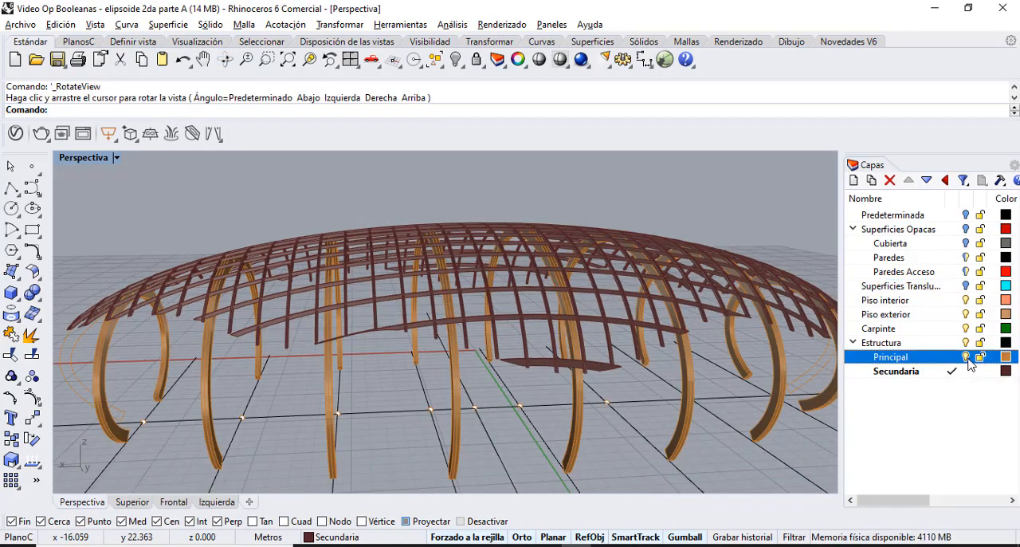
left_click(225, 59)
left_click_drag(239, 231, 410, 171)
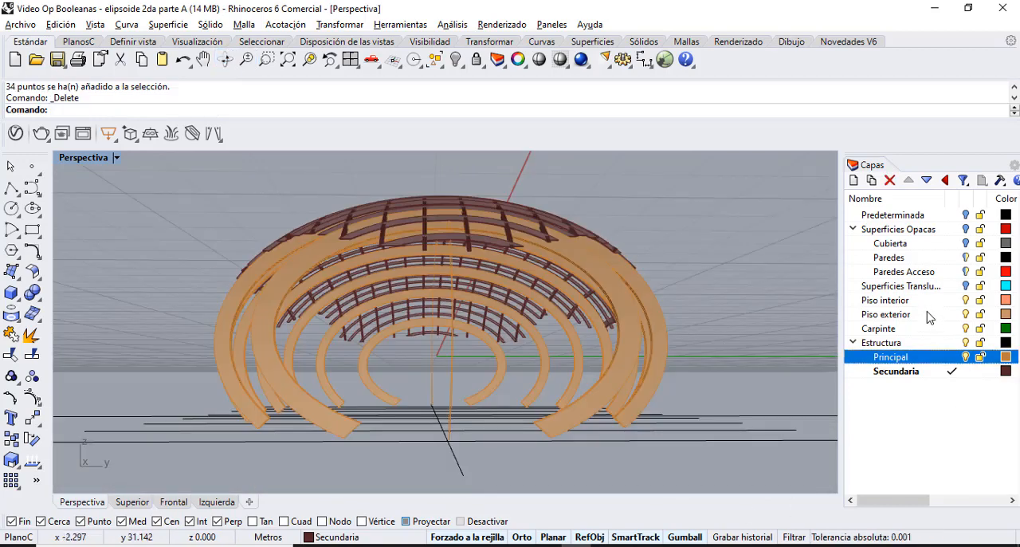
Turn on the Superficies Opacas layer with its Cubierta sublayer, and inspect the main arches and secondary ribs under the roof.
left_click(967, 244)
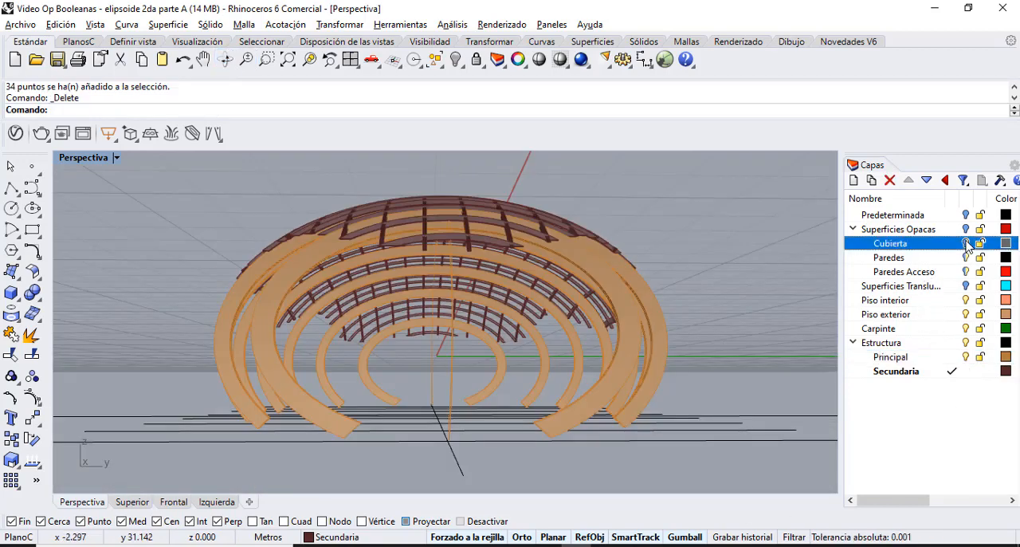
left_click(965, 229)
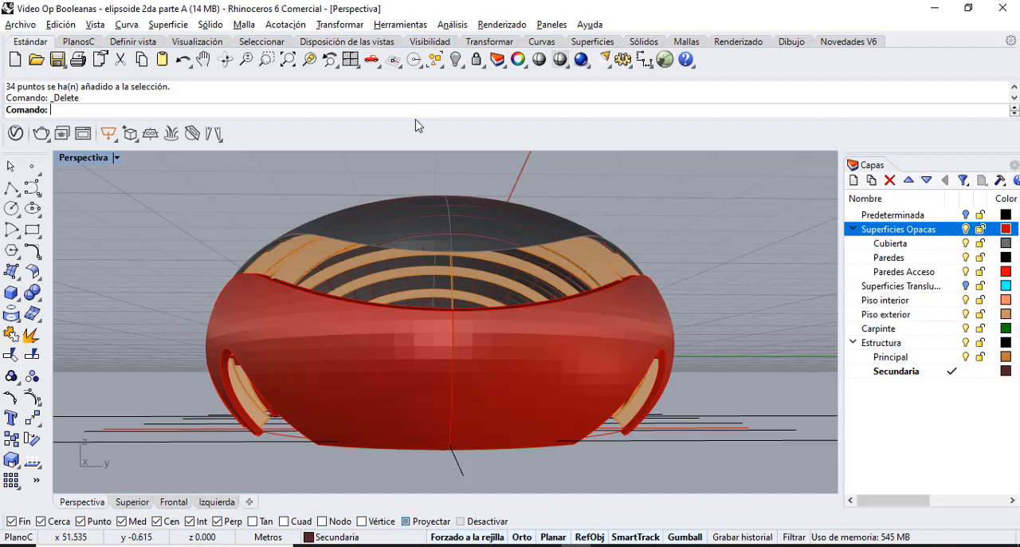
scroll(428, 284, "up", 5)
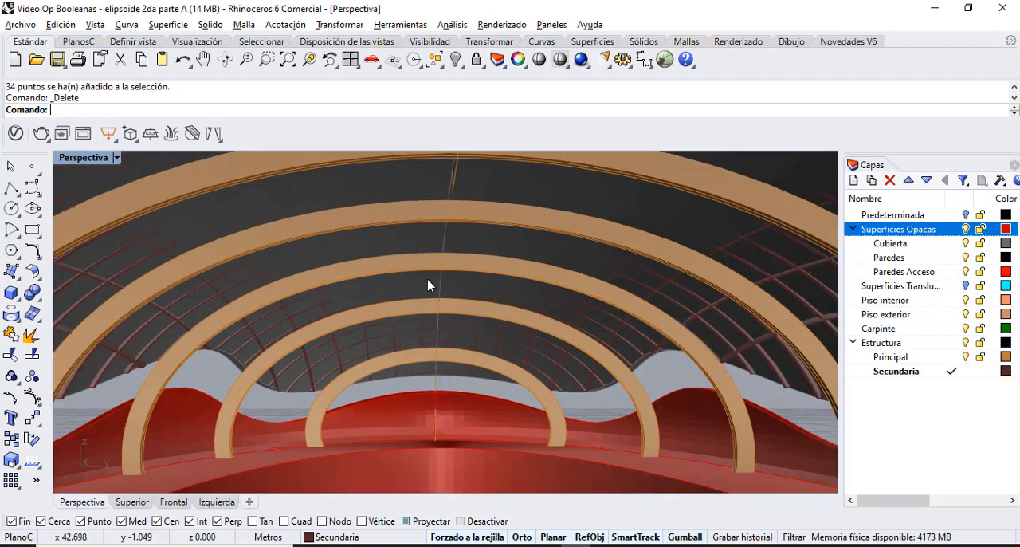
scroll(428, 284, "up", 3)
right_click_drag(428, 285, 382, 356)
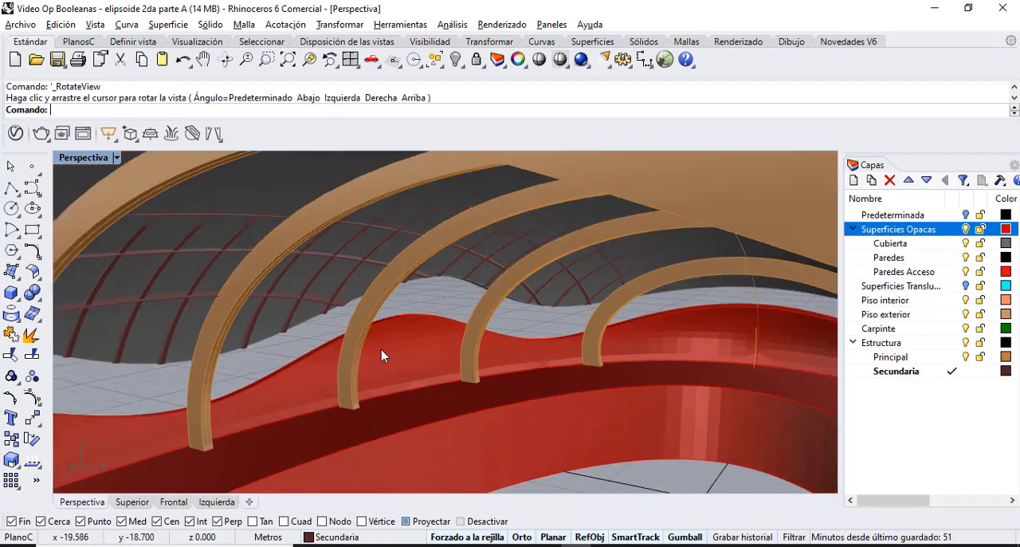
scroll(386, 354, "down", 4)
scroll(446, 289, "down", 5)
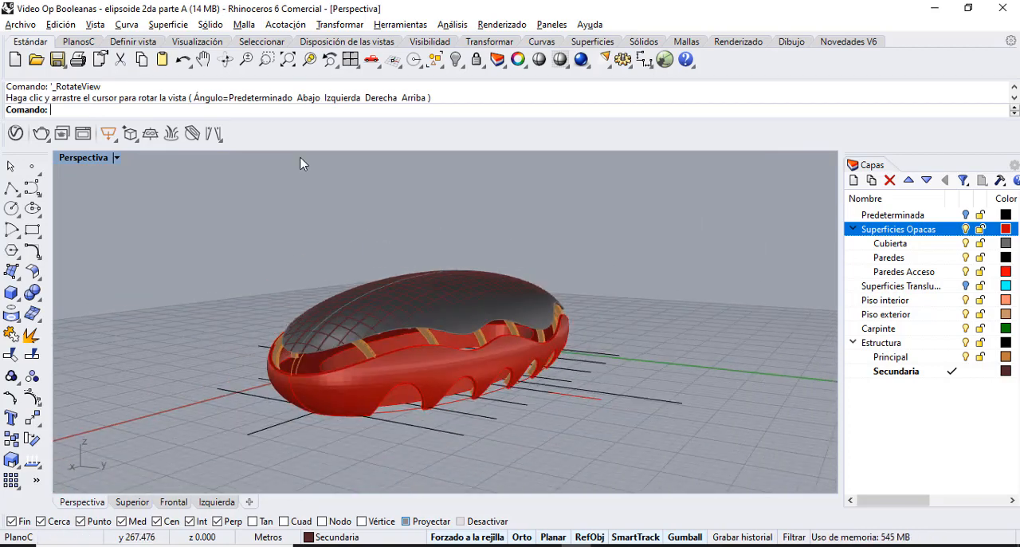
Examine the roof shell and the secondary rib grid from above and from the side.
left_click(225, 59)
left_click_drag(343, 292, 356, 374)
left_click(522, 299)
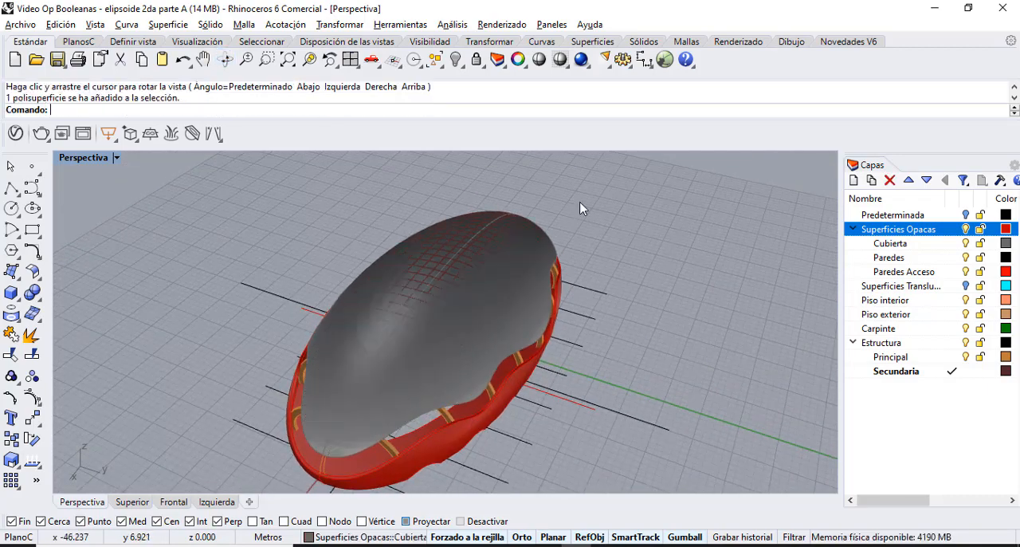
left_click(332, 156)
left_click(225, 59)
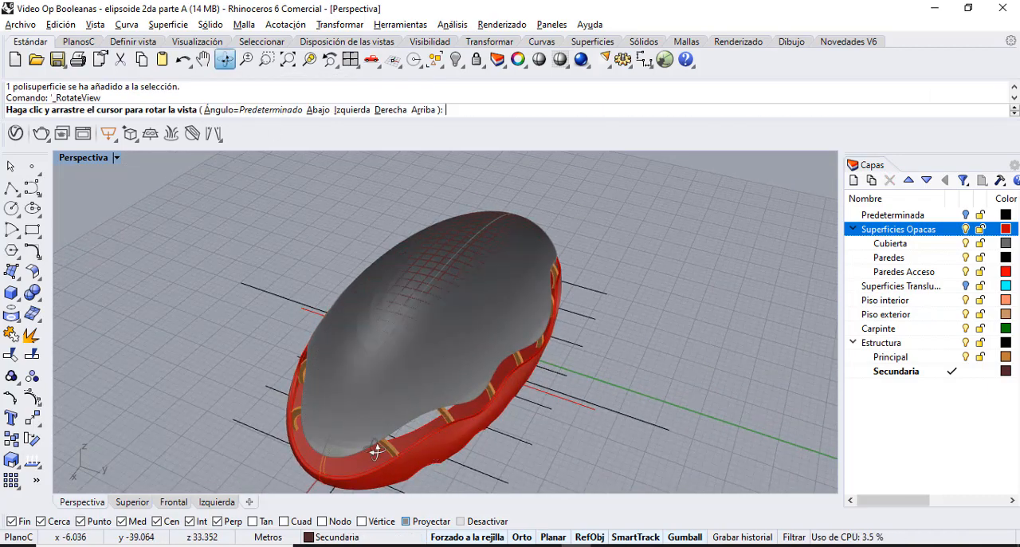
left_click_drag(376, 451, 383, 374)
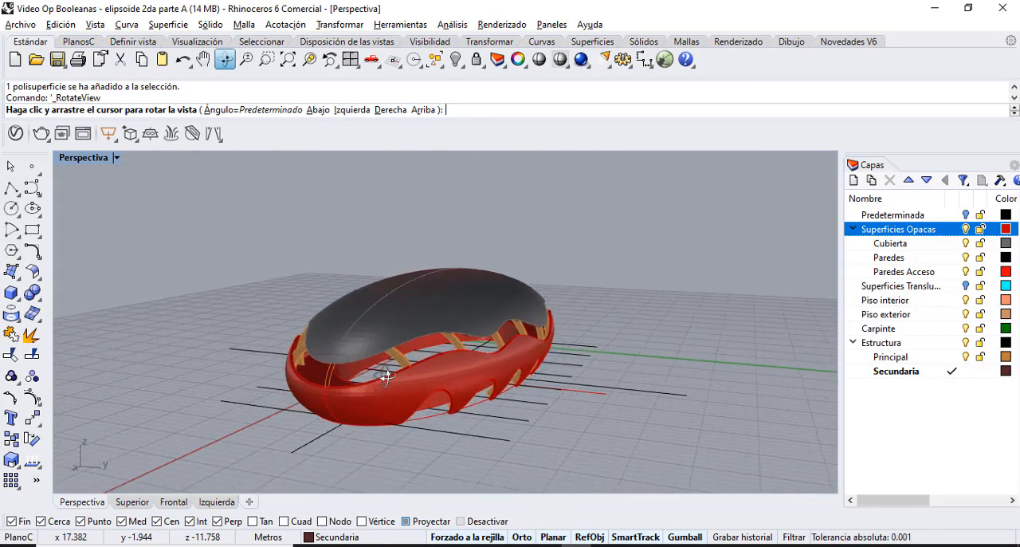
Turn on the translucent surfaces layer and set the perspective view's display mode to Renderizado.
left_click(966, 286)
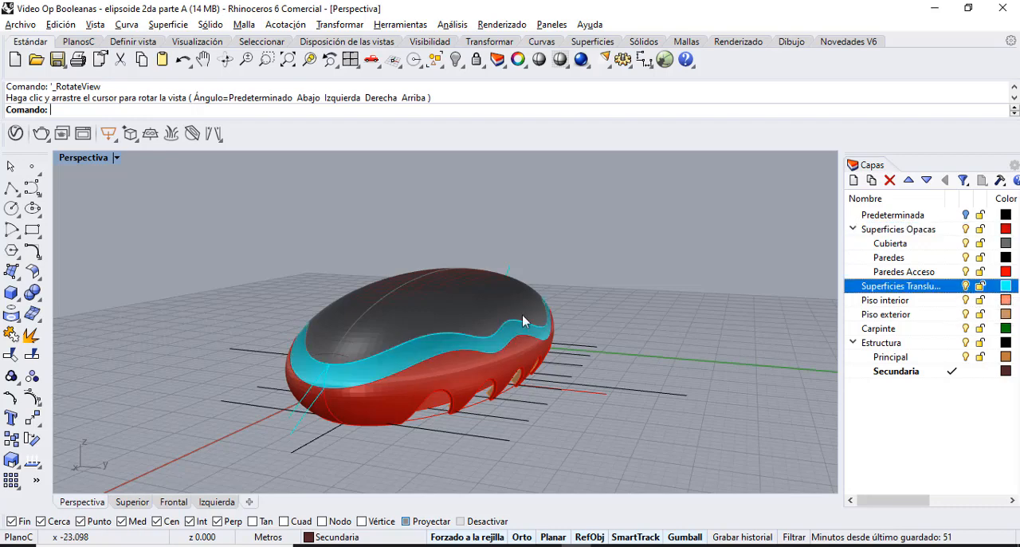
left_click(115, 157)
key("Escape")
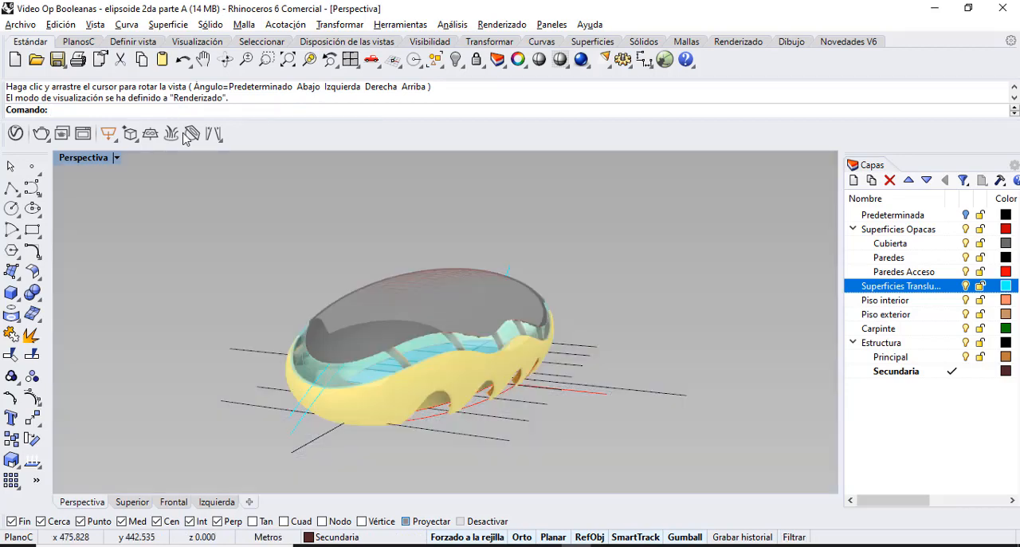
Examine the rendered roof, translucent band and arches up close and as a whole.
scroll(368, 355, "up", 6)
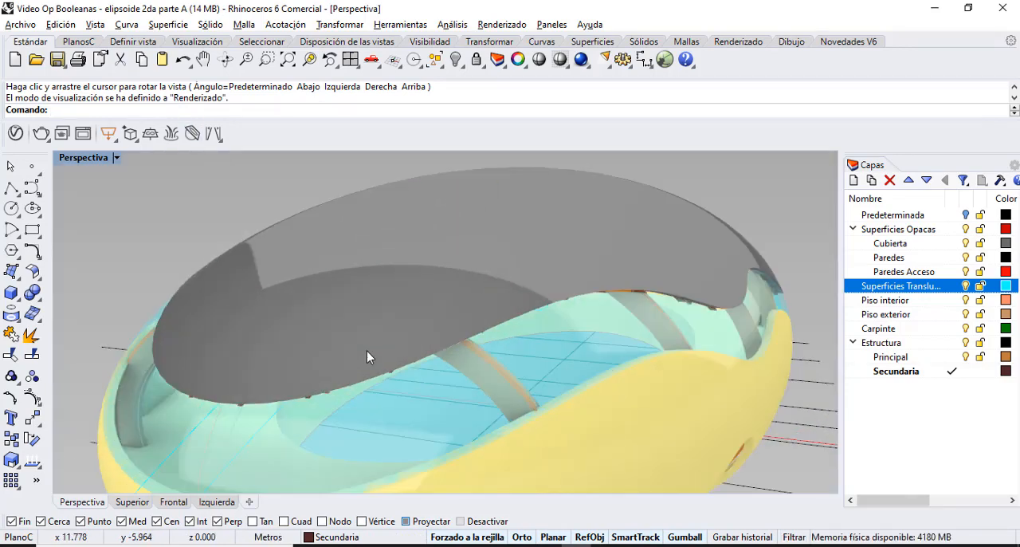
scroll(366, 356, "up", 2)
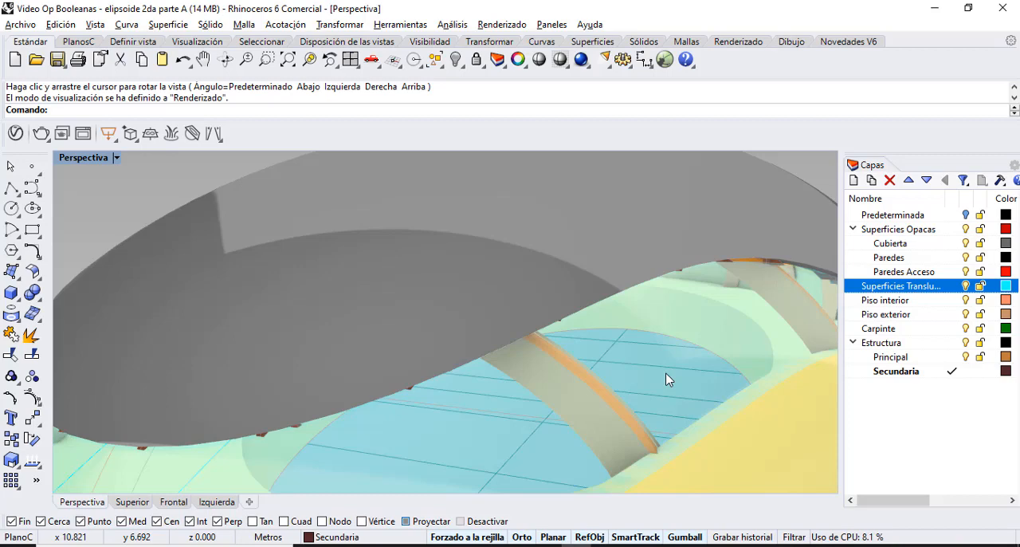
left_click(224, 60)
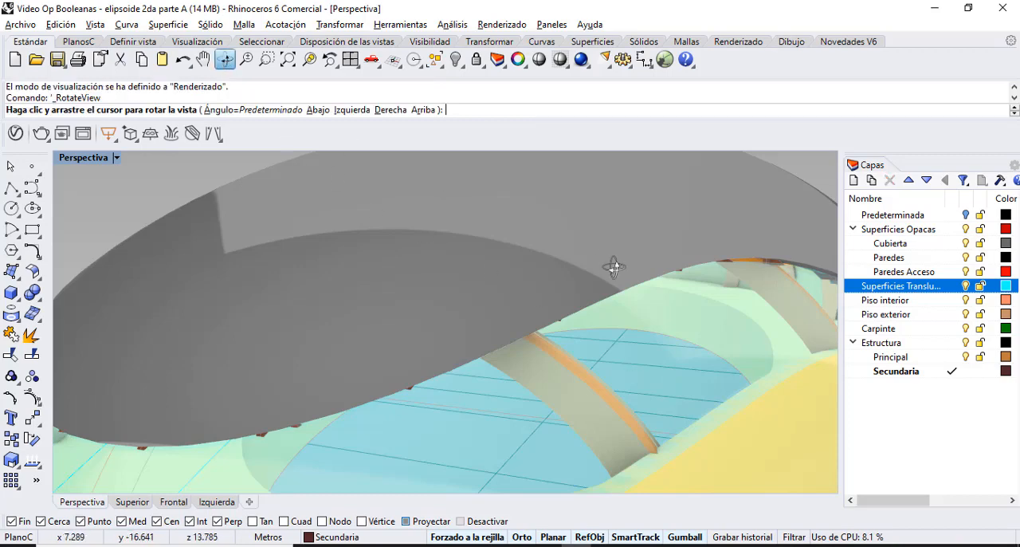
left_click_drag(551, 321, 501, 344)
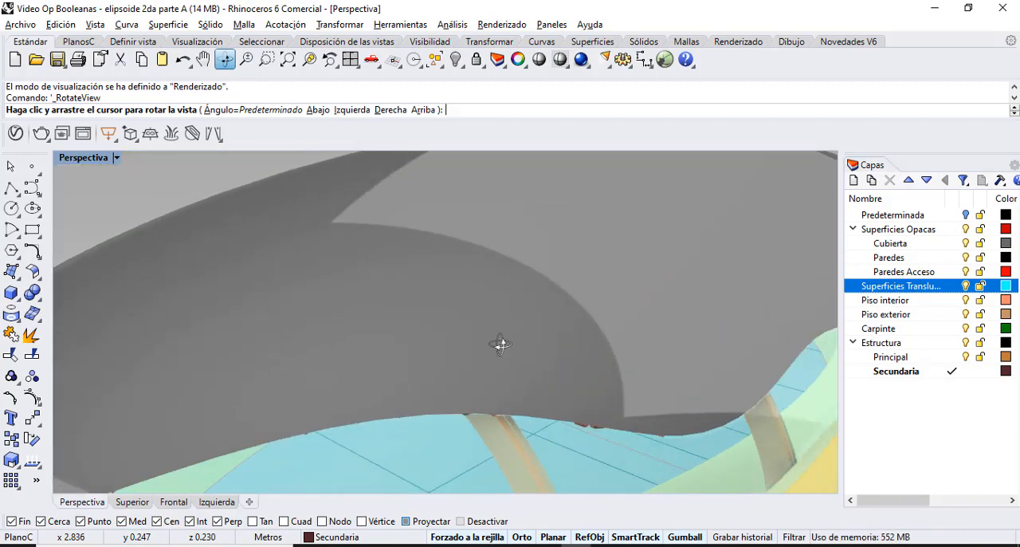
key("Escape")
scroll(500, 344, "down", 6)
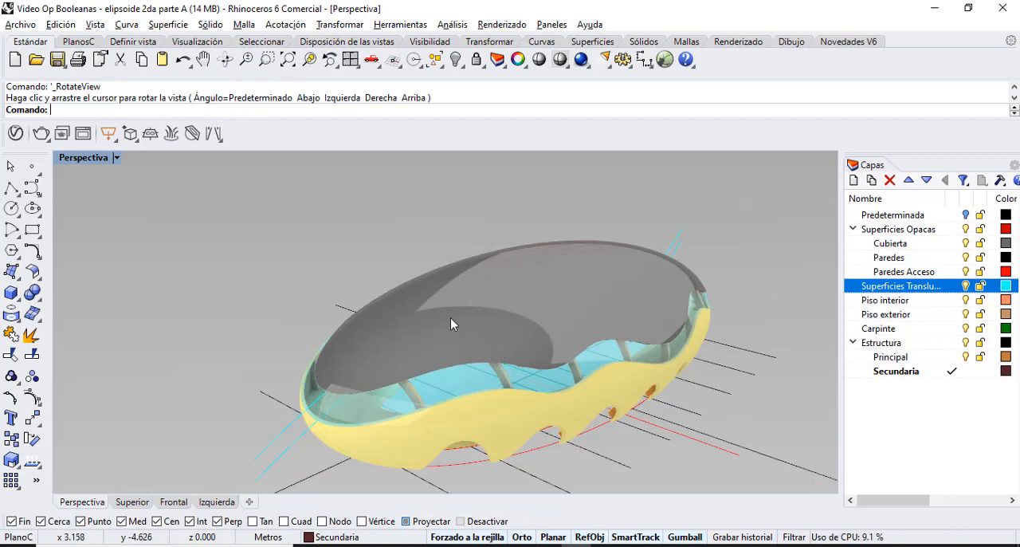
Show the building with its access portal in the Renderizado display mode and examine it from the front.
left_click(117, 159)
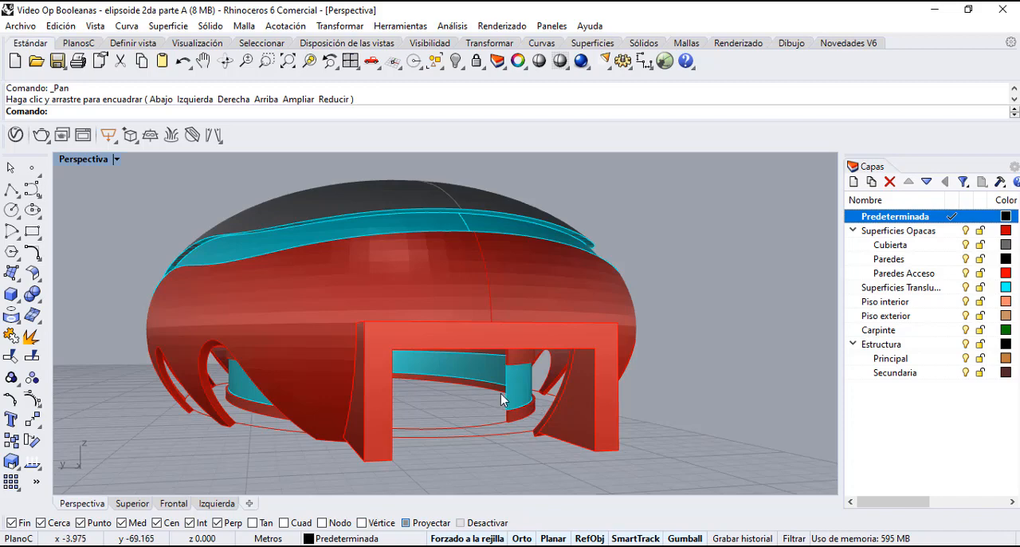
scroll(484, 401, "down", 4)
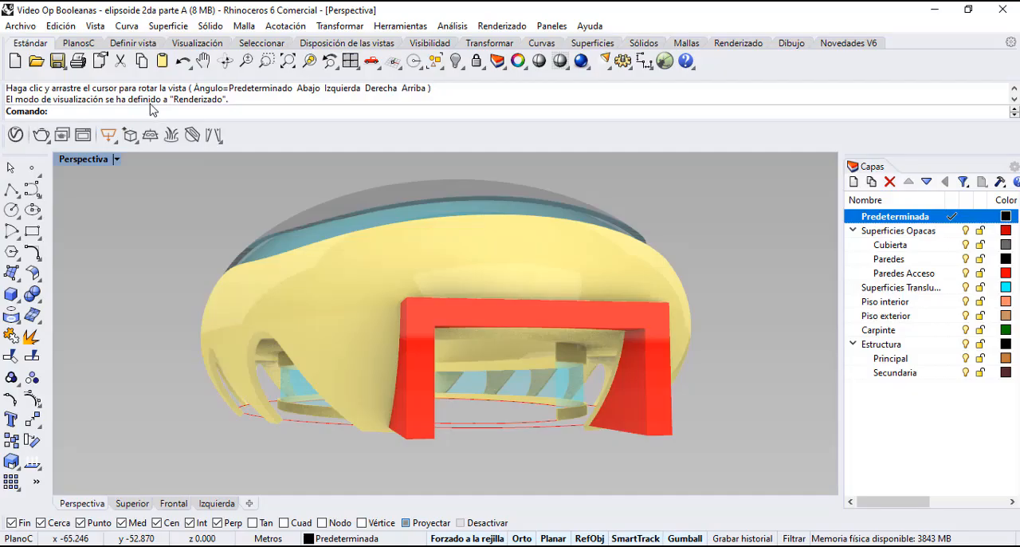
left_click(226, 62)
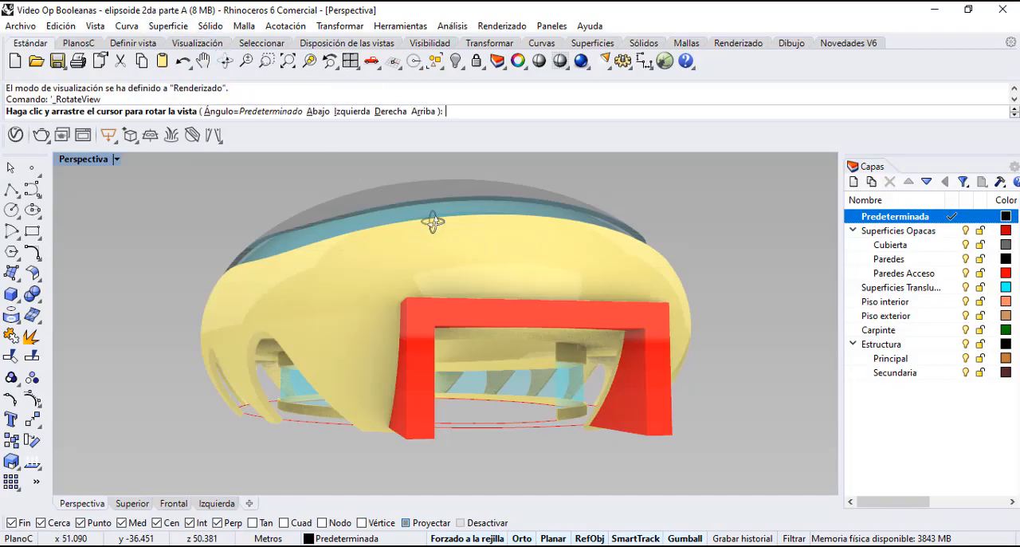
left_click_drag(471, 252, 462, 250)
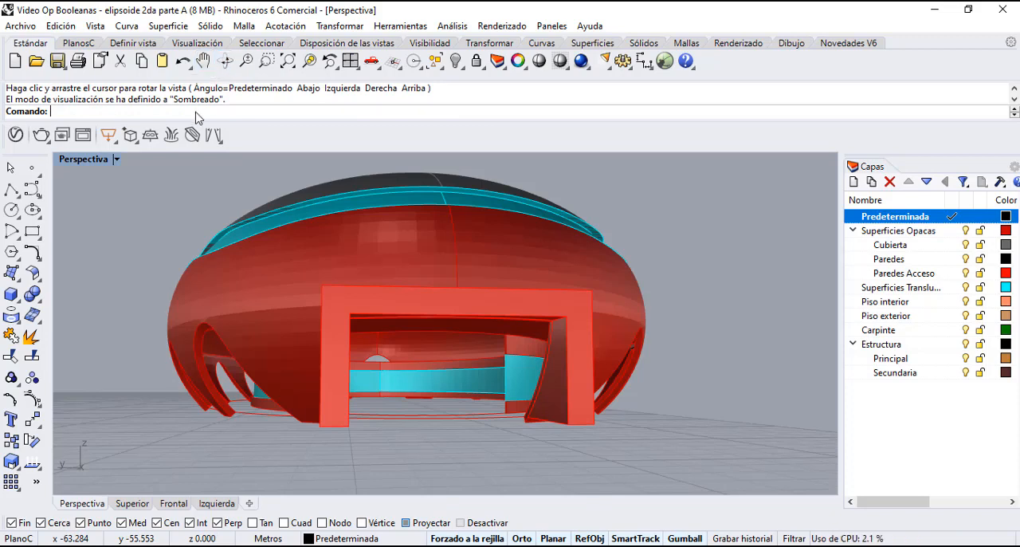
Frame the building's access front in the perspective view and set its display mode to Renderizado.
left_click(245, 60)
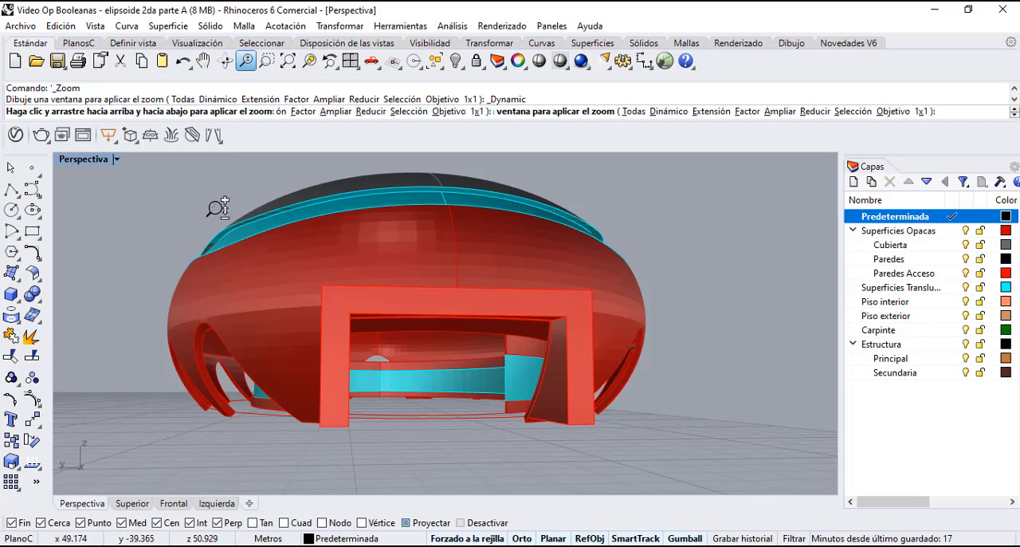
left_click_drag(215, 203, 396, 263)
left_click(204, 61)
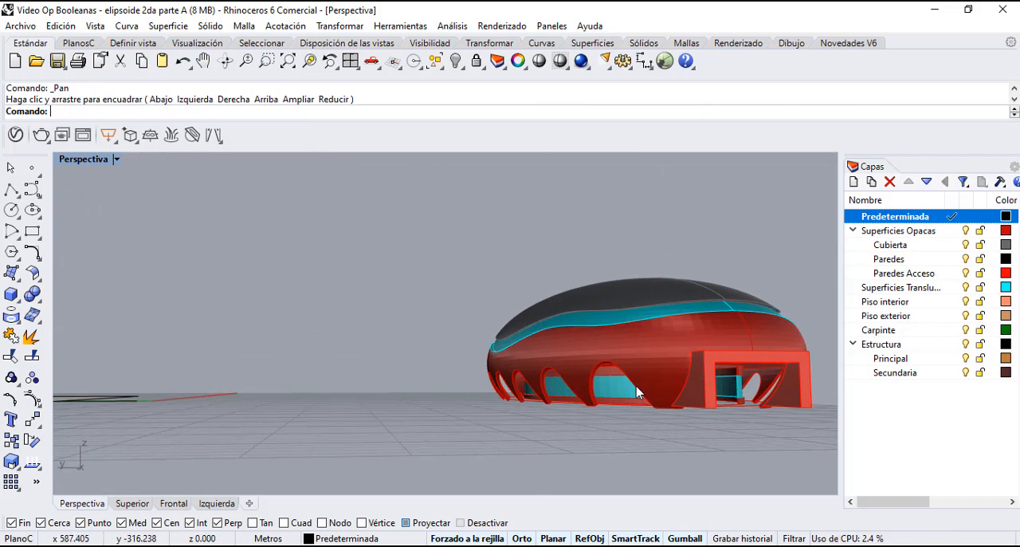
left_click(203, 60)
left_click_drag(132, 251, 462, 255)
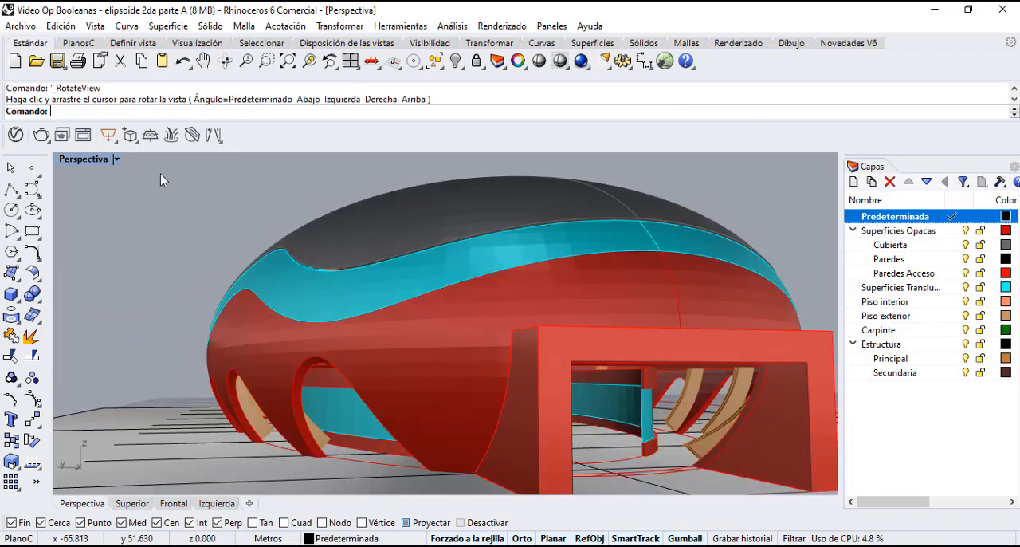
left_click(117, 160)
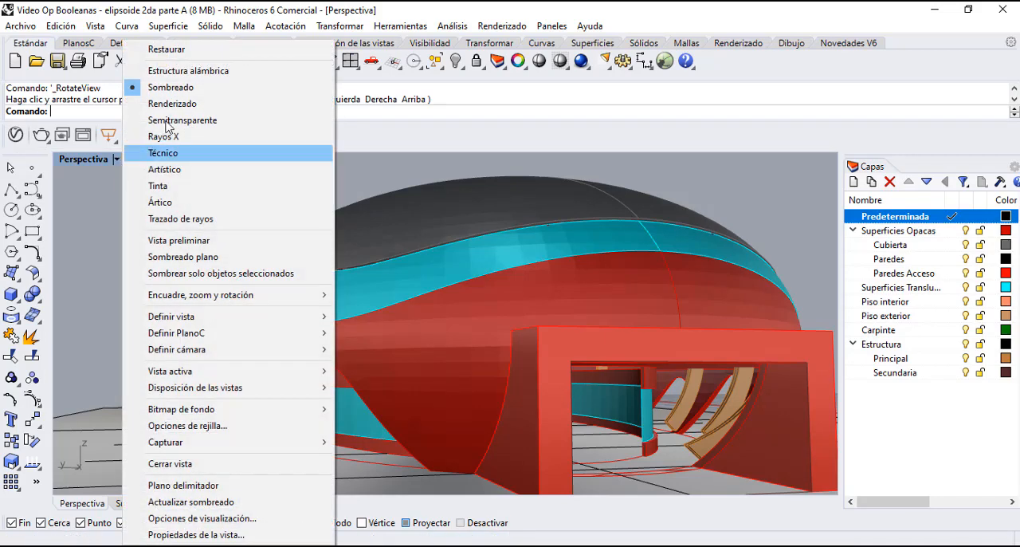
left_click(167, 109)
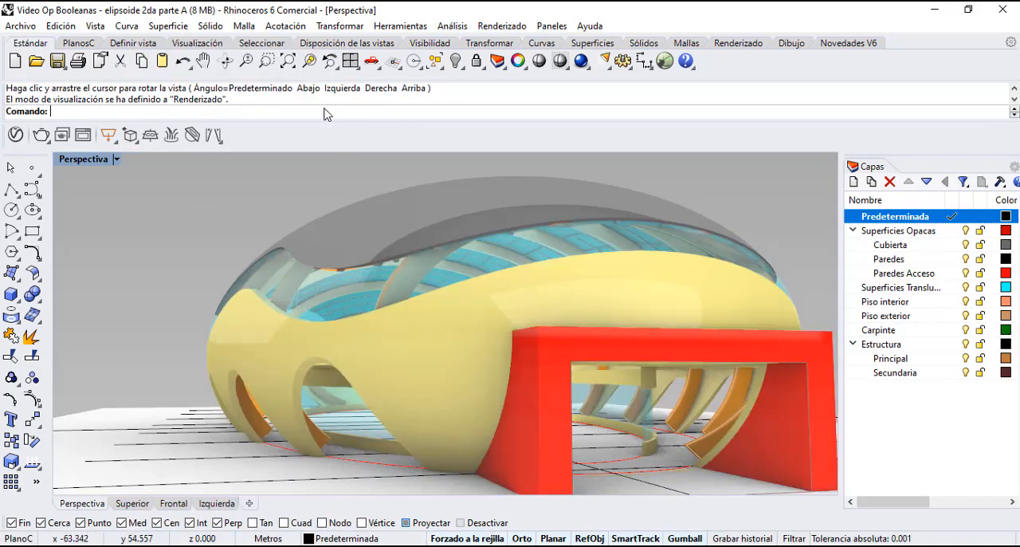
Examine the rendered building from the access portal to the interior arches and roof rib grid.
left_click(204, 60)
left_click_drag(323, 221, 184, 214)
key("Return")
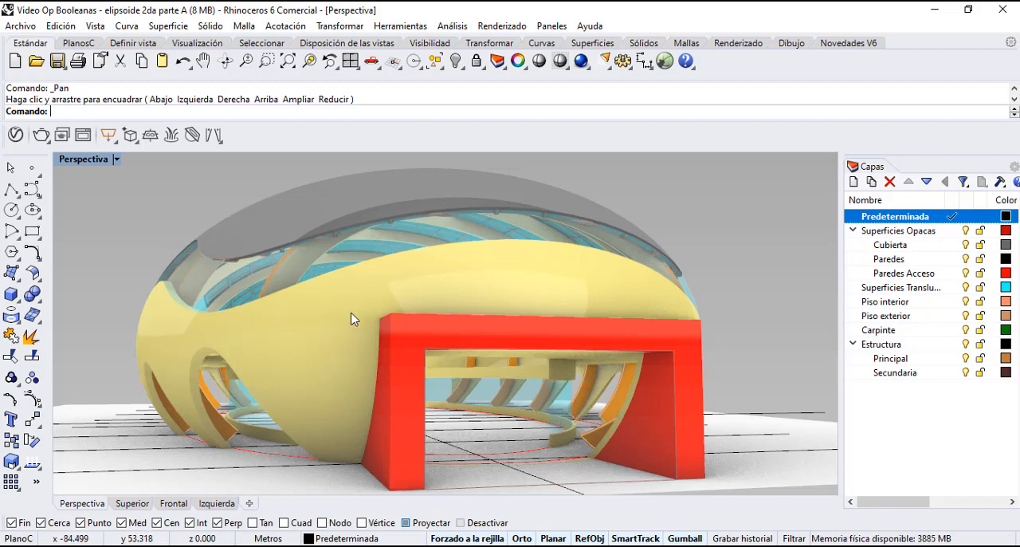
right_click_drag(351, 313, 270, 411)
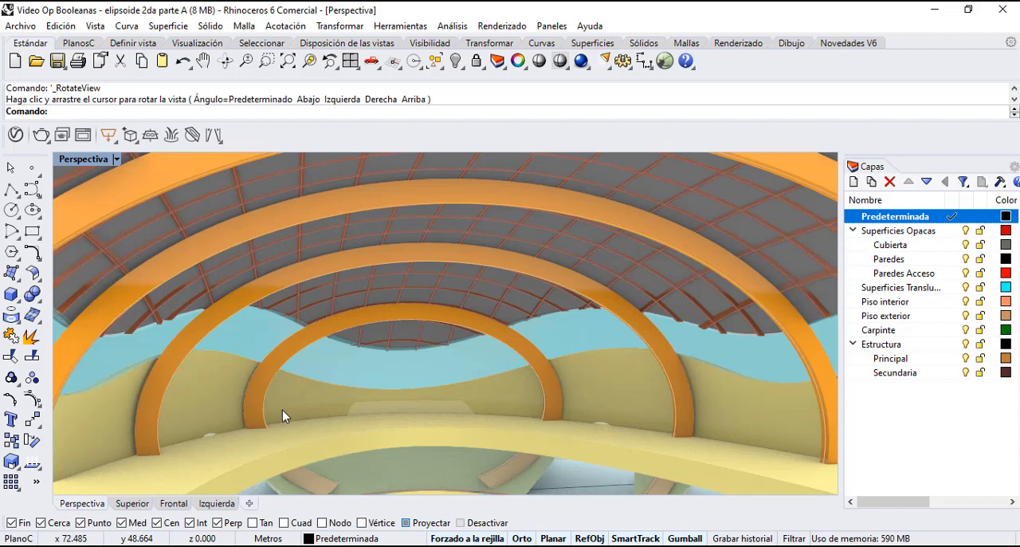